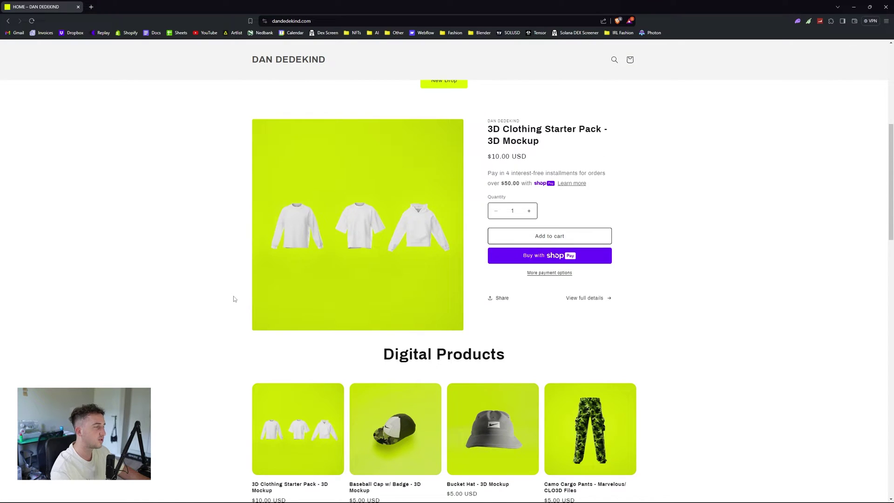
Step: Go to the browser's Dan Dedekind store page listing the $10.00 3D Clothing Starter Pack
scroll(234, 299, down, 2)
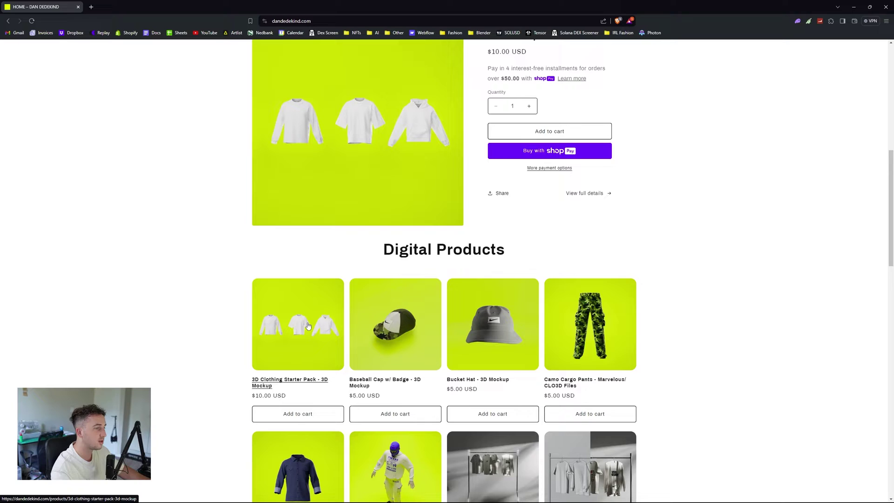
Step: Open the 3D Clothing Starter Pack - 3D Mockup page listing its .zprj, .blend, textures and .psd
scroll(305, 316, down, 10)
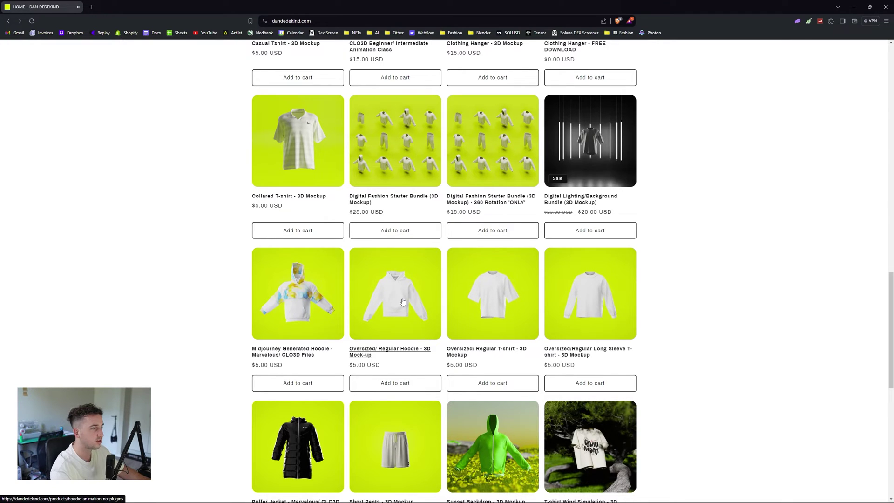
scroll(403, 303, up, 3)
scroll(403, 303, up, 7)
click(284, 343)
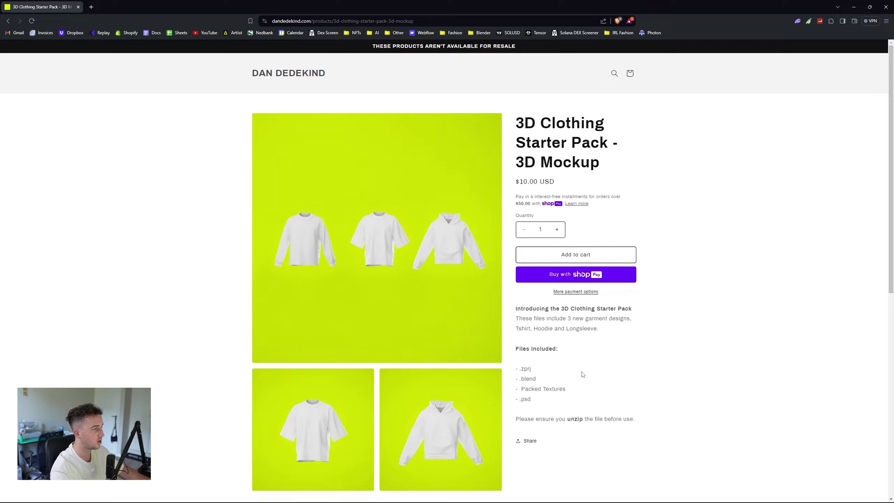
scroll(583, 358, down, 2)
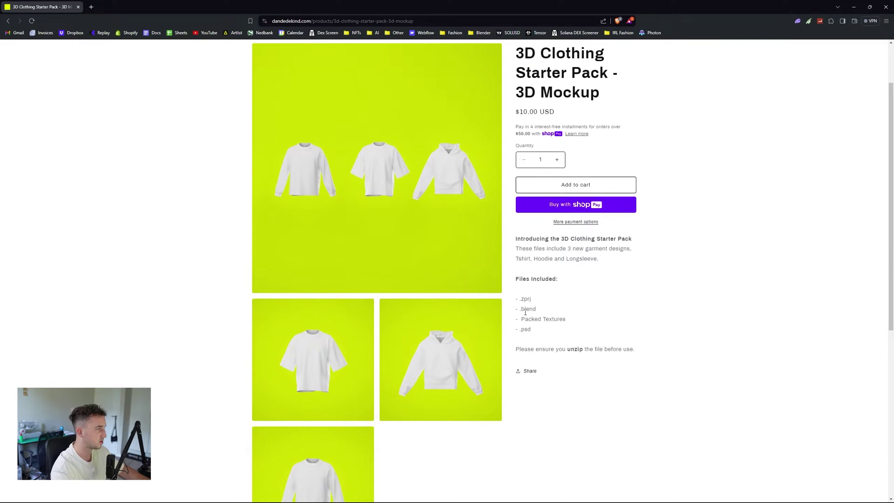
scroll(323, 229, up, 2)
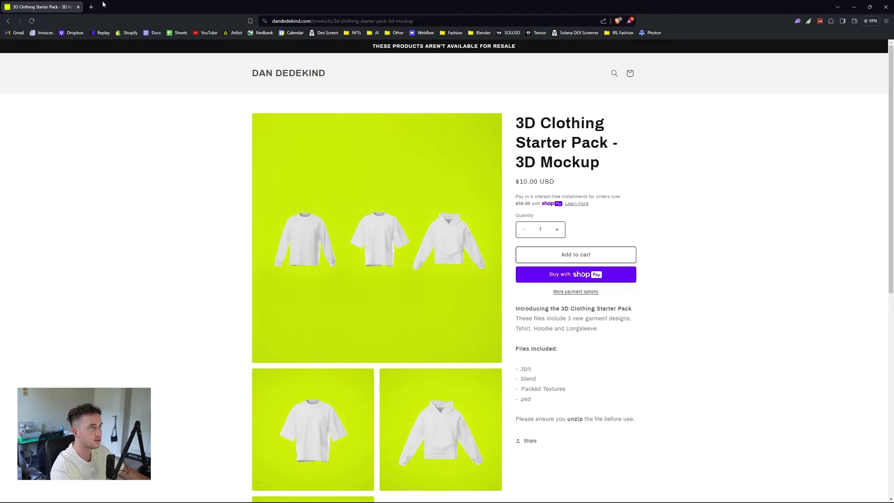
Step: Load blender.org's Blender 4.1.1 download page in a new browser tab
click(91, 6)
text(blender)
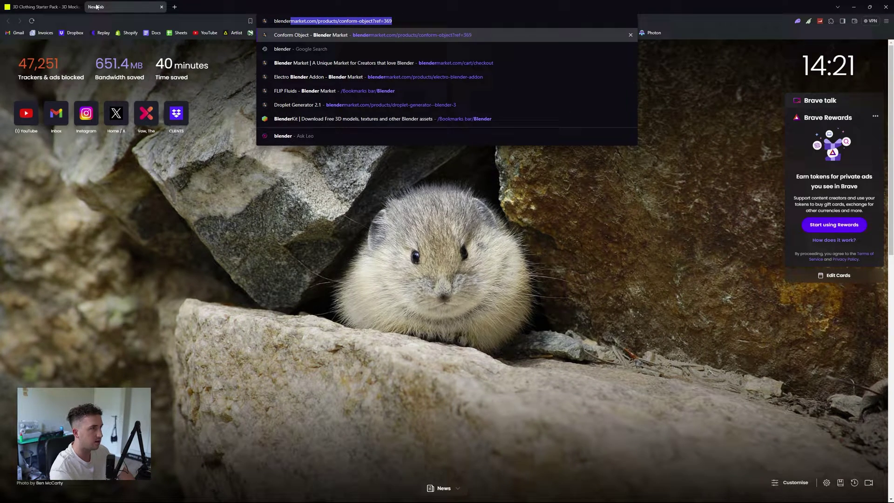
key(Return)
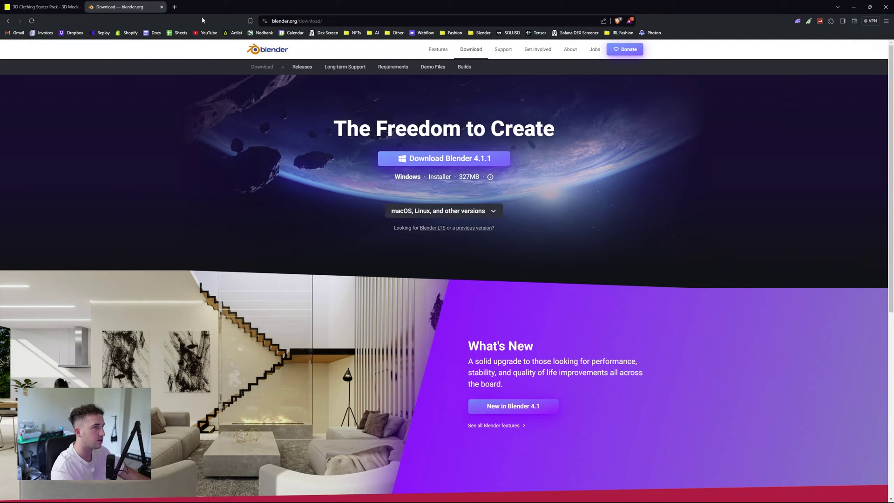
Step: Open Photopea in a third tab via a web search, then return to the starter pack page
click(174, 7)
text(photo)
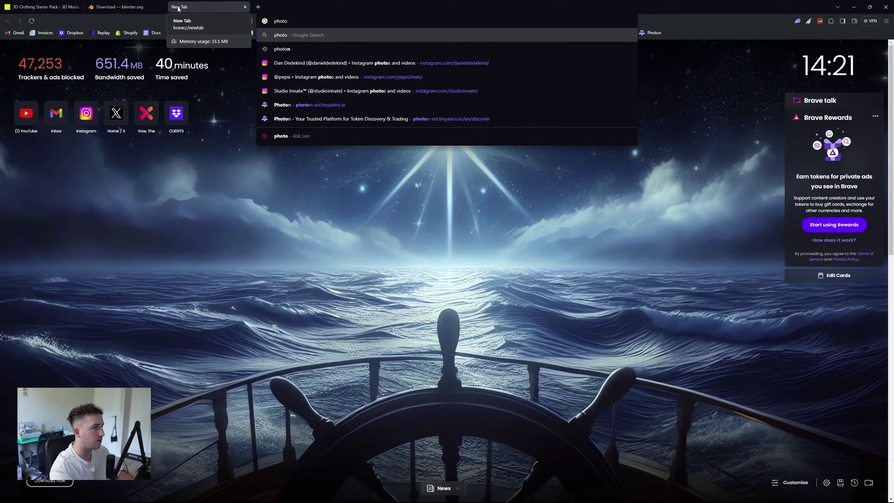
text(pea)
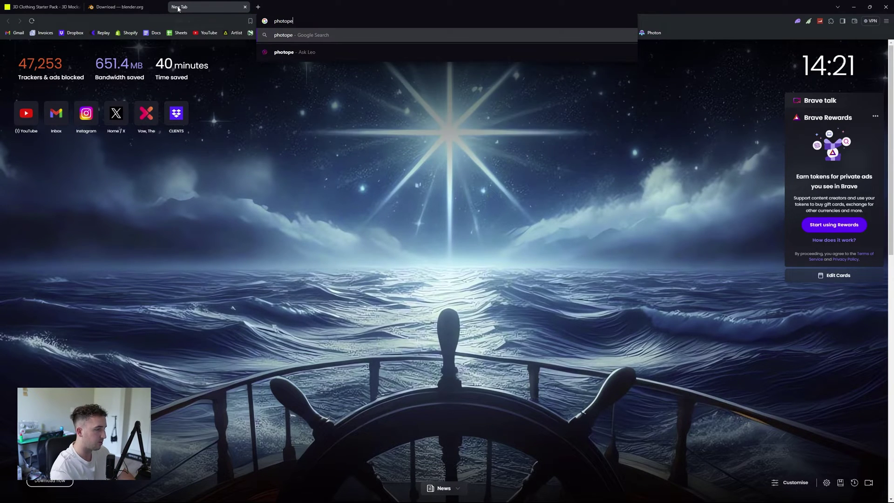
key(Return)
click(161, 127)
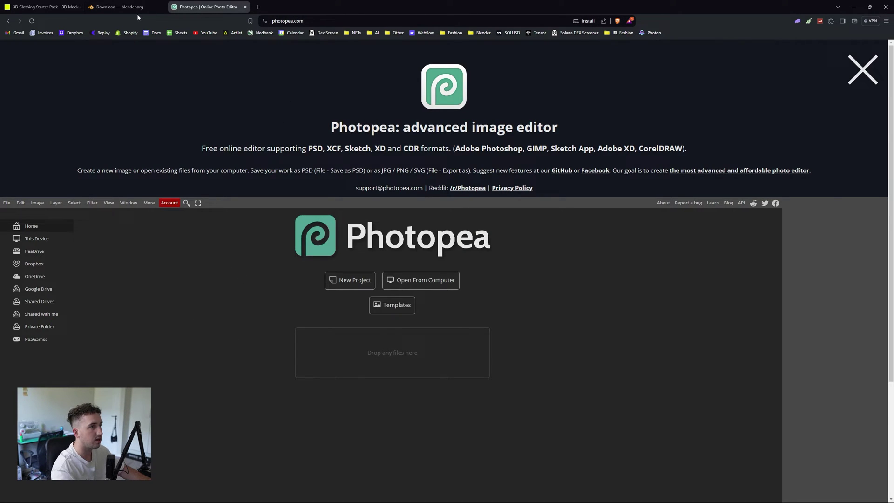
click(118, 7)
click(36, 7)
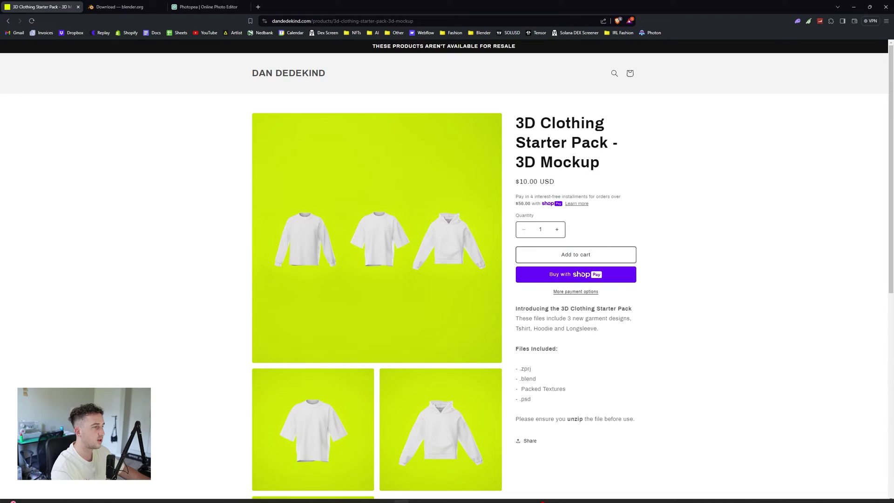
Step: Extract the Starter-Pack V1 zip from the downloads folder
click(539, 494)
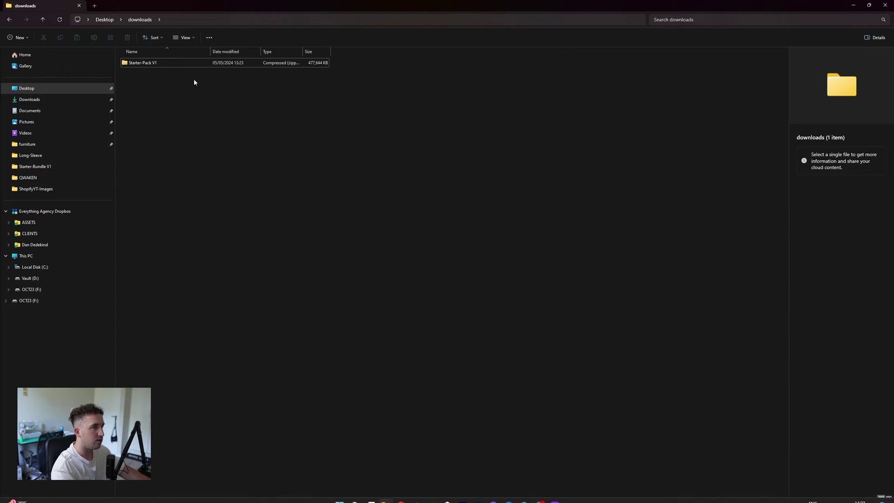
click(136, 63)
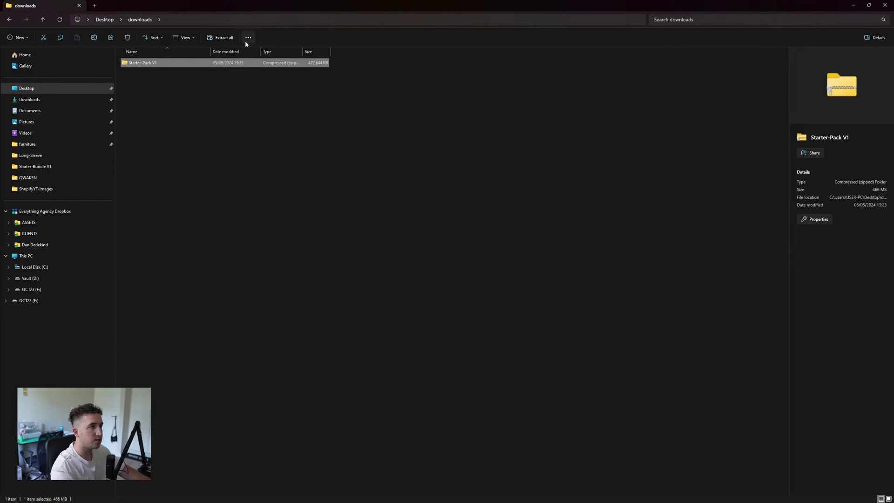
click(218, 38)
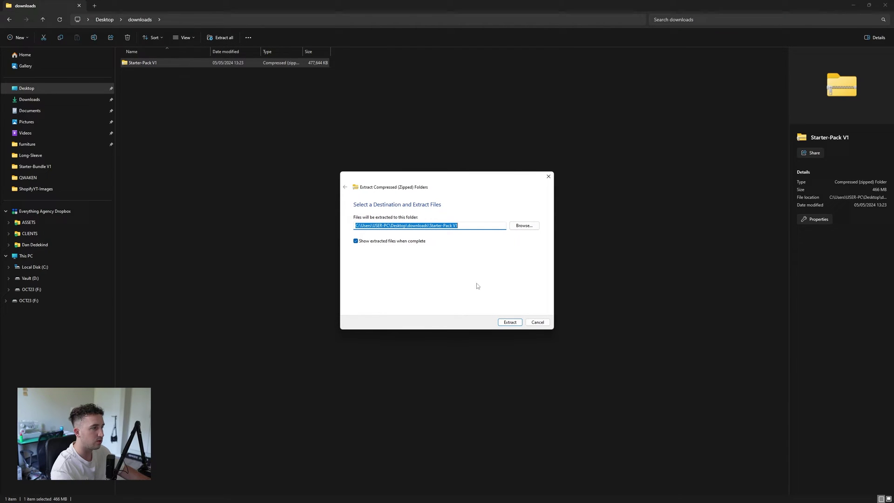
click(505, 317)
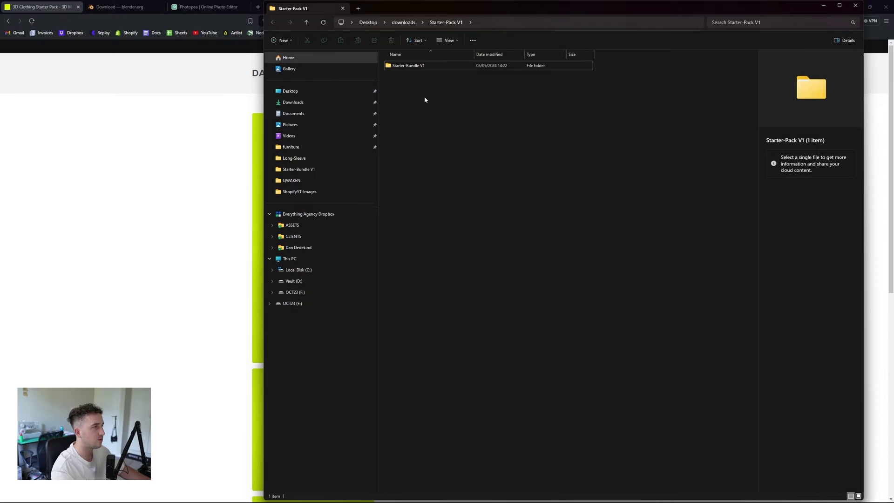
Step: Open the Starter-Bundle V1 folder maximized and select the Starter-Bundle_V1 Blender file
click(418, 66)
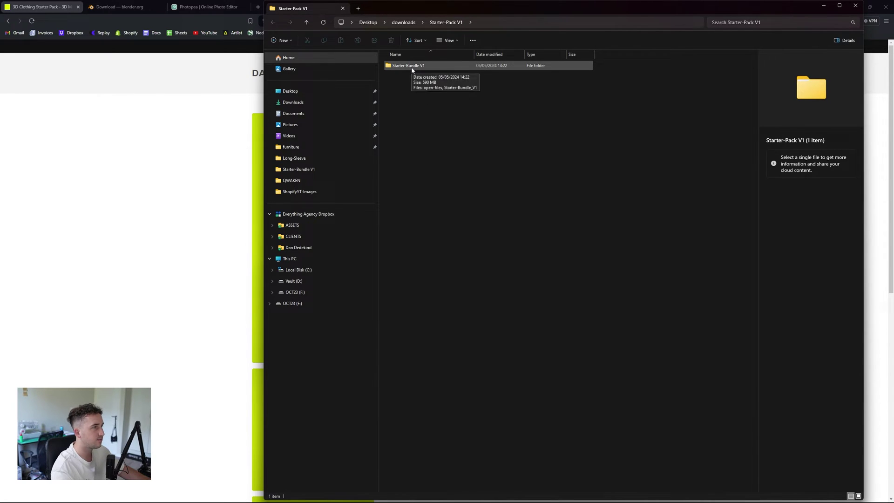
double_click(412, 66)
drag(590, 16, 519, 2)
click(216, 64)
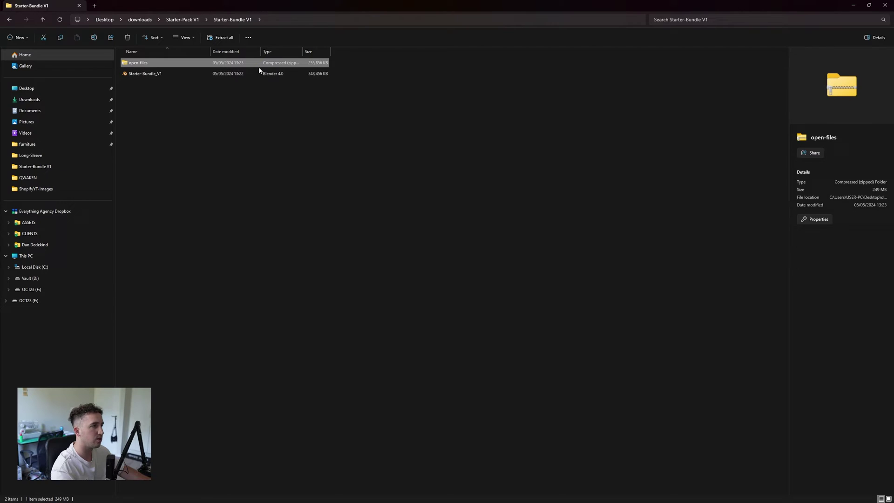
ctrl+click(158, 73)
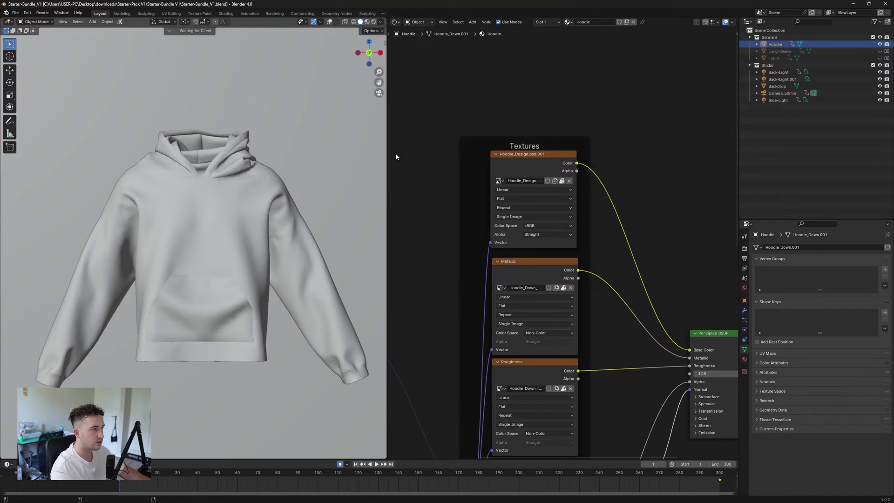
Step: Switch the viewport to rendered shading and view the scene through the camera
scroll(270, 200, down, 2)
scroll(621, 170, down, 5)
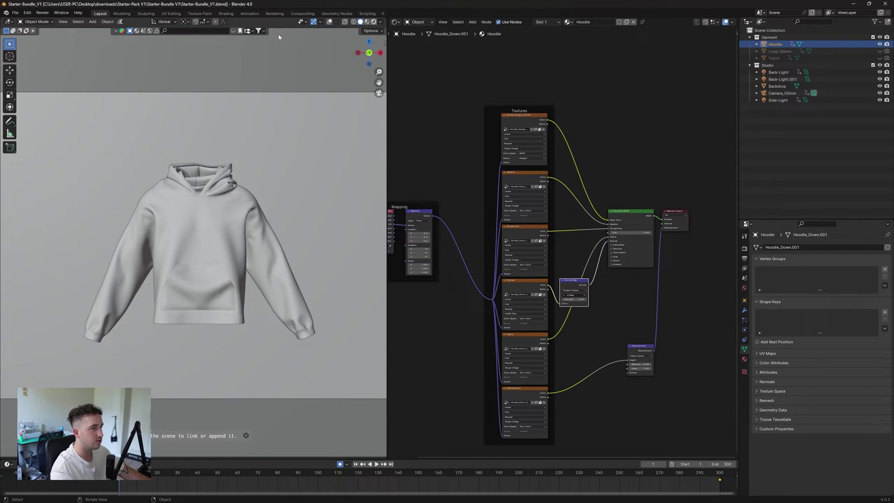
key(z)
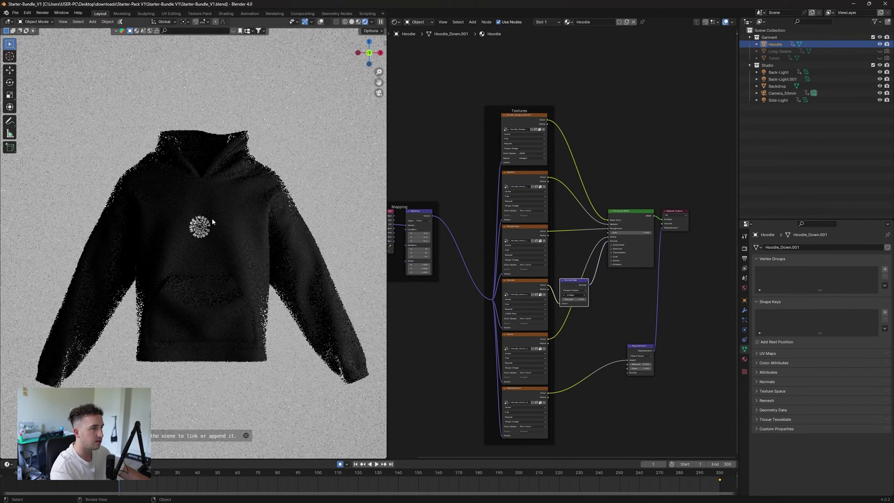
scroll(212, 221, up, 1)
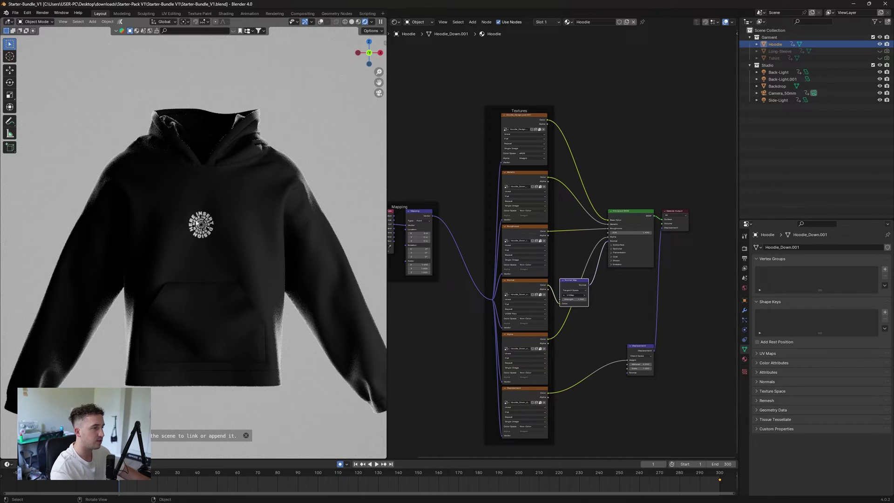
key(KP_0)
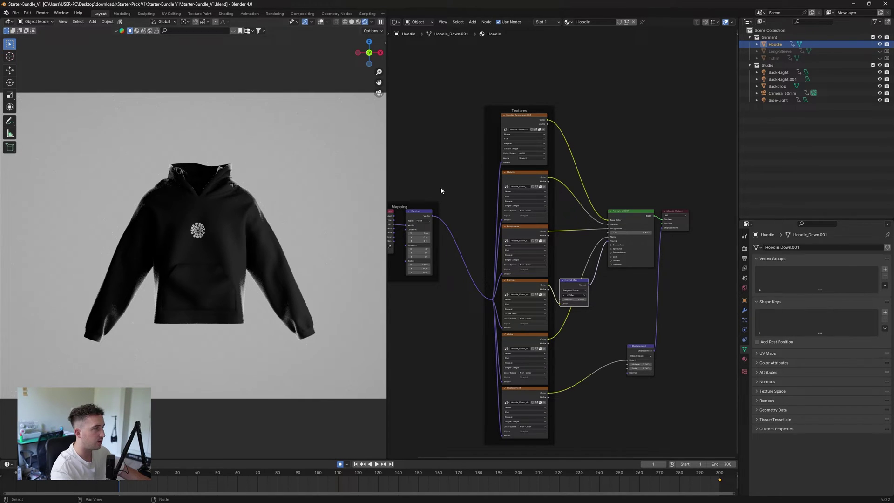
middle_drag(441, 190, 463, 219)
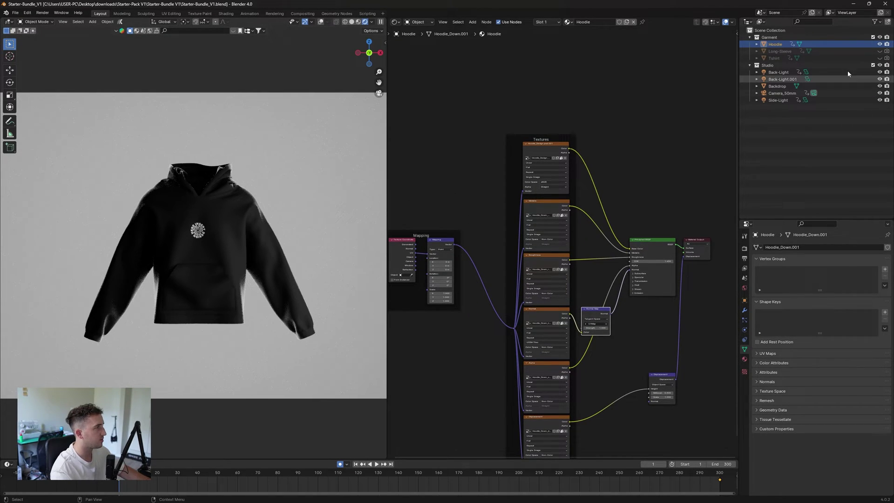
Step: Hide the Hoodie and Long-Sleeve and make the Tshirt visible in the Outliner
click(887, 45)
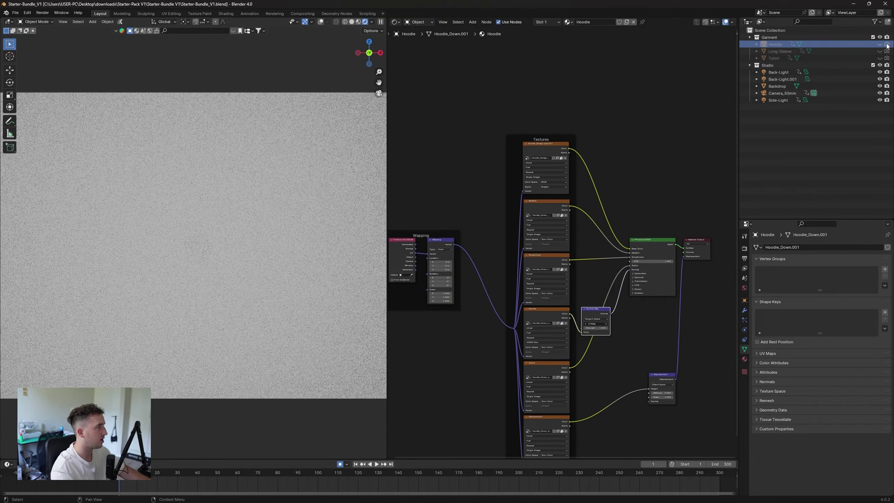
click(887, 51)
click(887, 51)
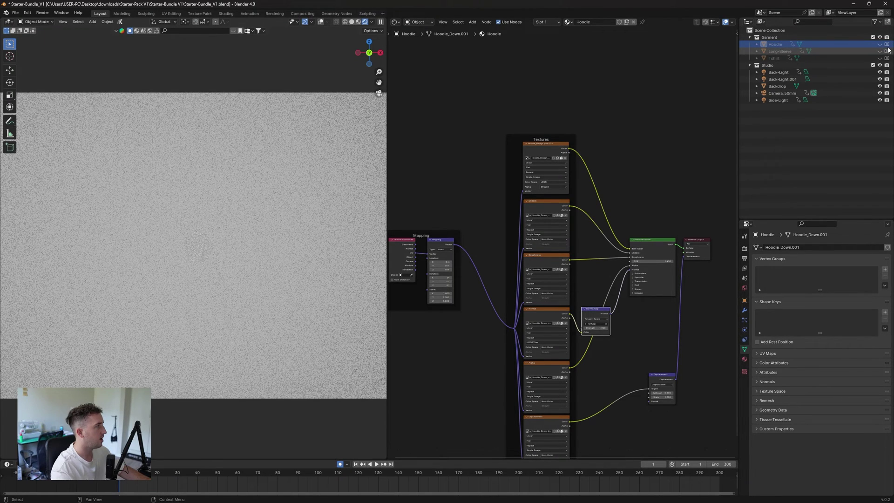
click(886, 58)
click(886, 58)
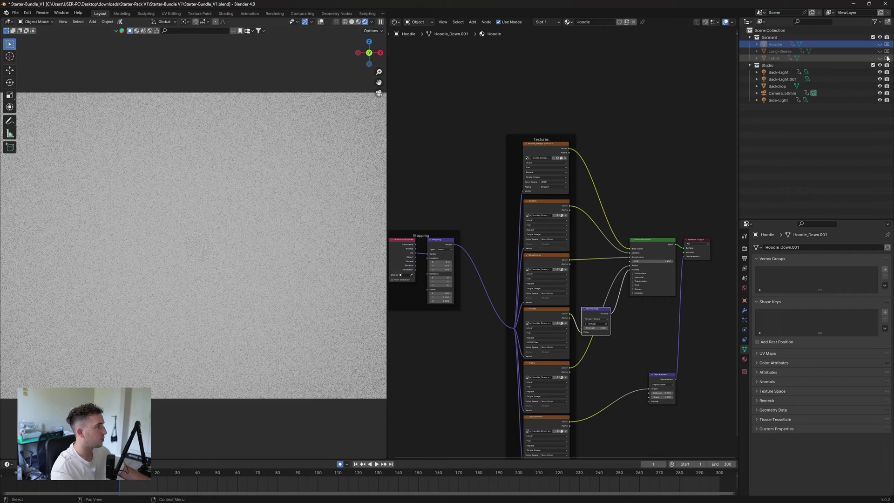
click(887, 58)
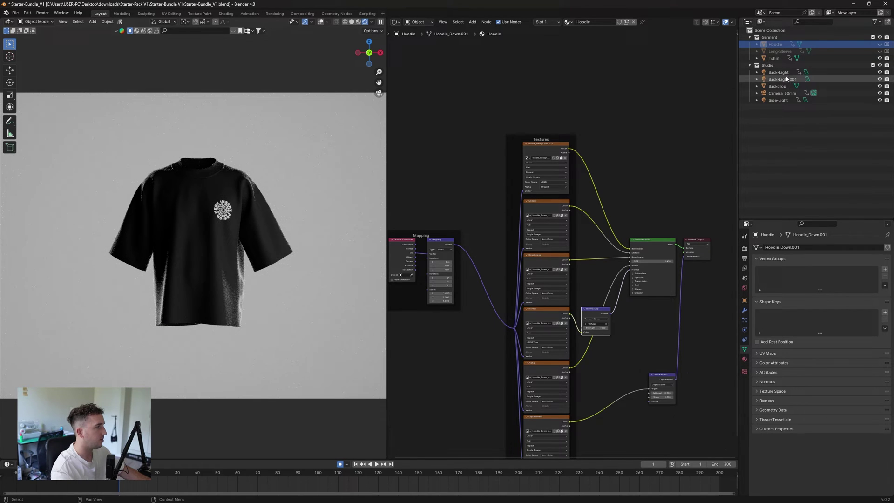
Step: Select the Tshirt, bring its node tree into view and scrub the animation to watch it rotate
click(780, 58)
middle_drag(645, 203, 607, 192)
click(749, 65)
scroll(602, 161, down, 3)
scroll(561, 245, up, 3)
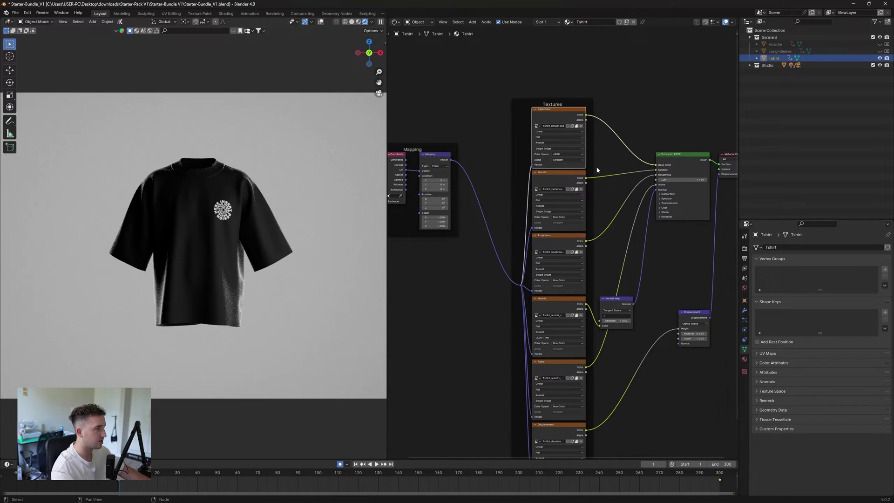
drag(388, 183, 369, 183)
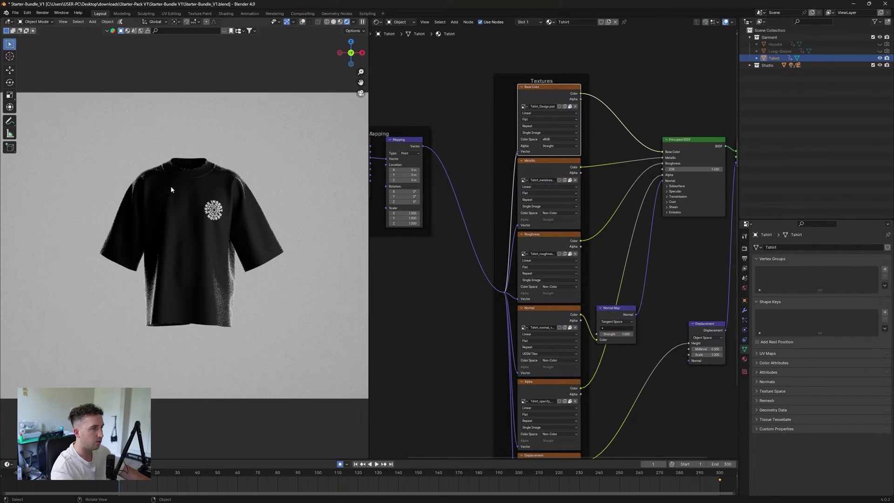
drag(119, 486, 702, 487)
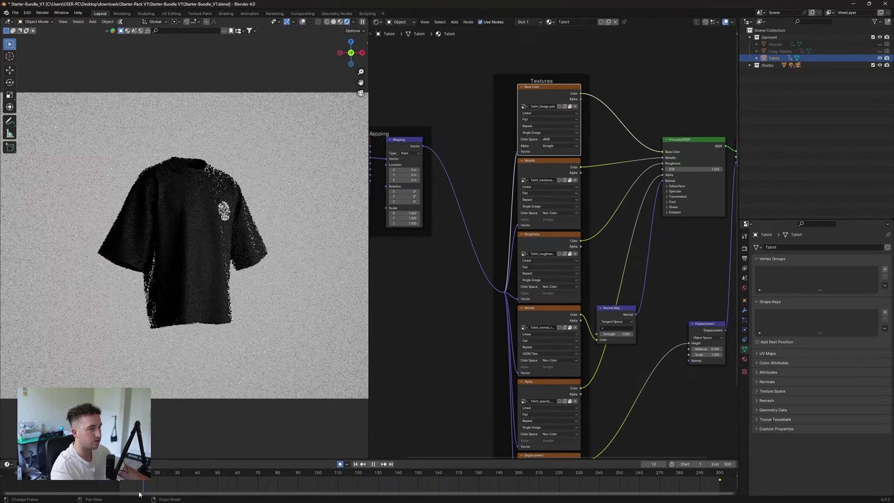
key(space)
Step: Unpack the Tshirt_Design image texture using the file from the current directory
scroll(467, 123, up, 1)
middle_drag(468, 123, 499, 159)
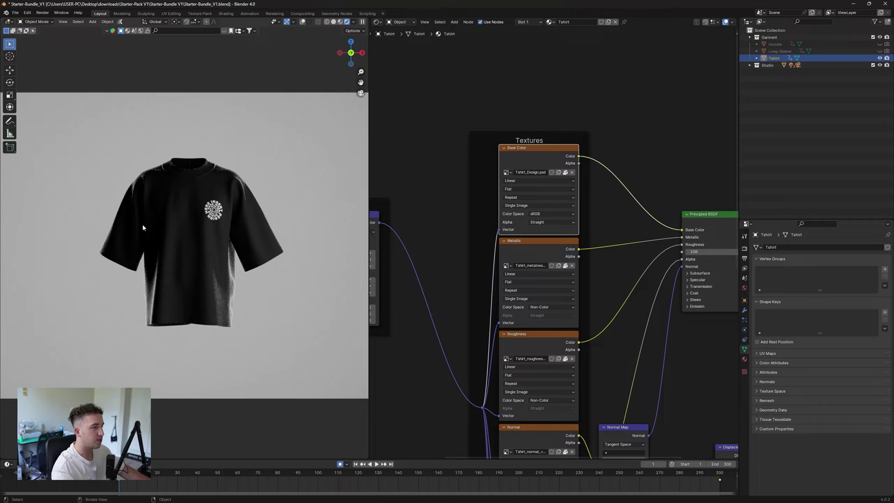
scroll(305, 200, up, 3)
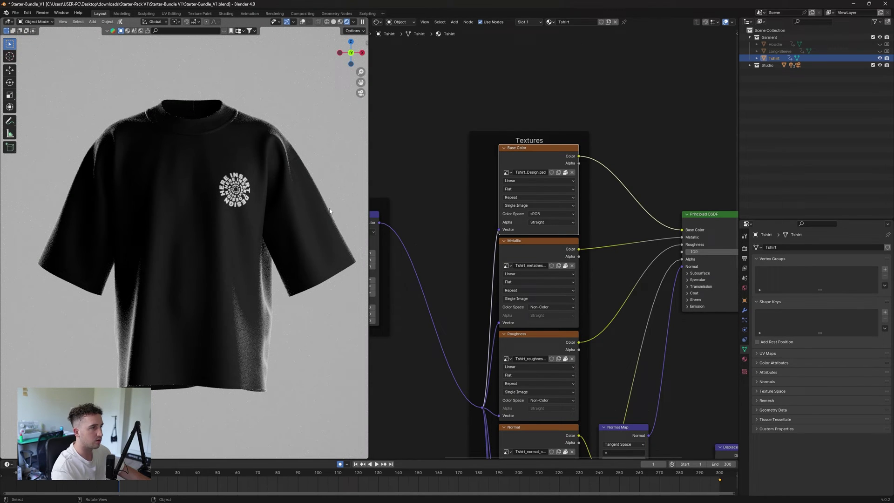
click(565, 173)
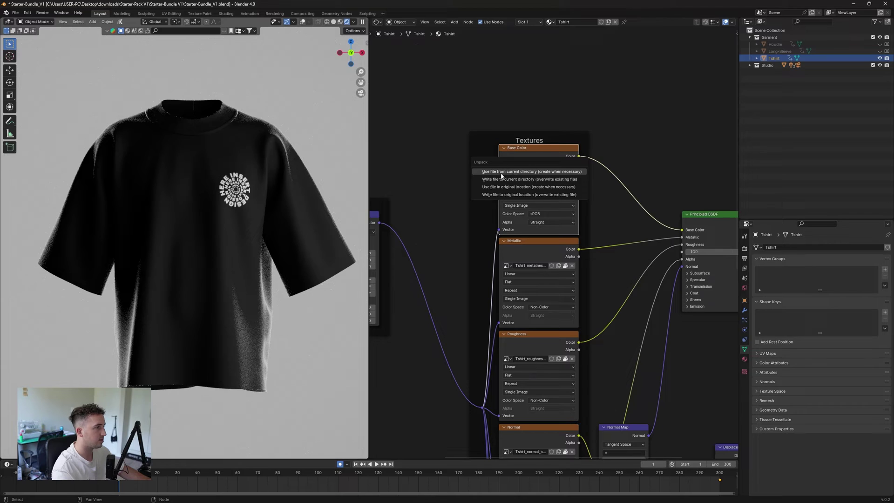
click(529, 172)
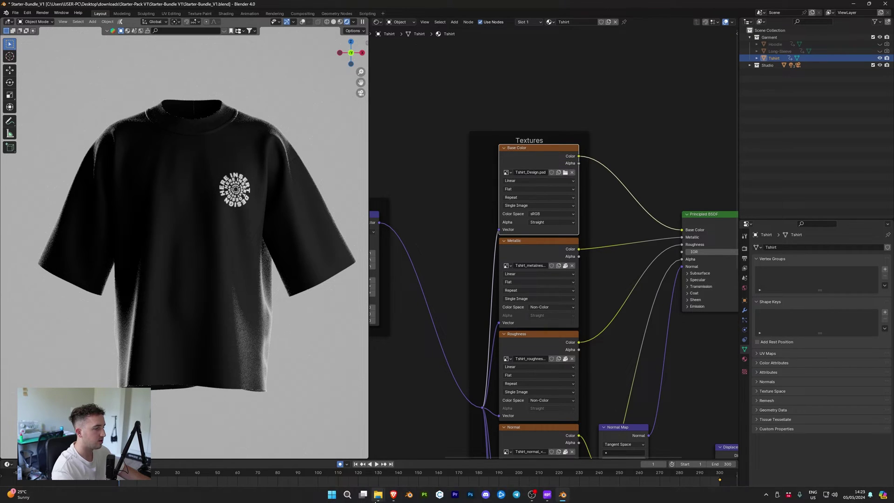
Step: Open textures/Tshirt_Design.psd from the Starter-Bundle V1 folder in Photoshop
click(378, 494)
click(402, 462)
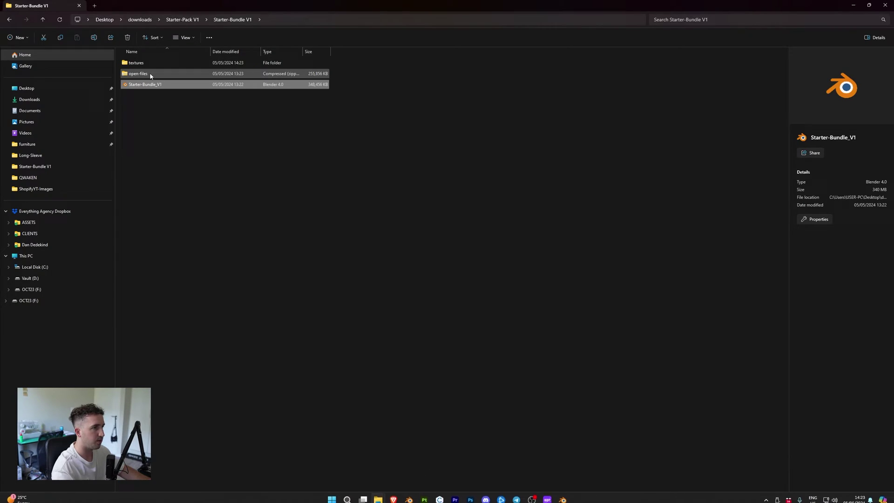
double_click(135, 63)
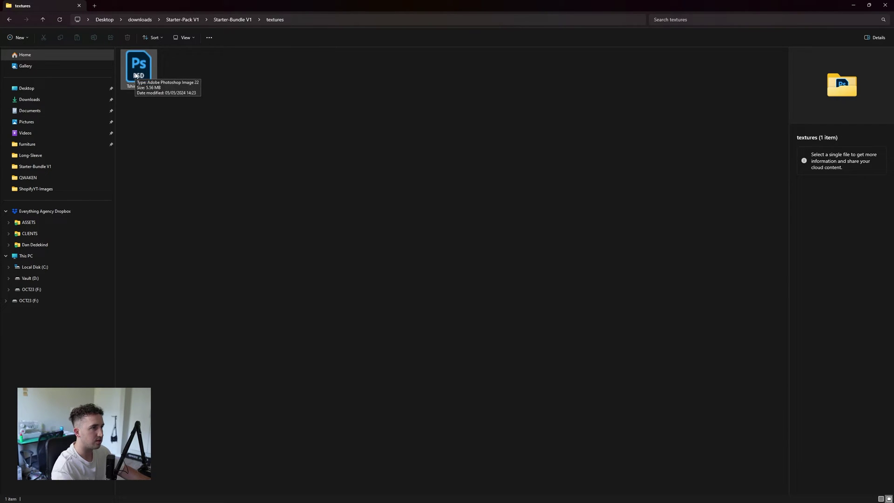
double_click(142, 71)
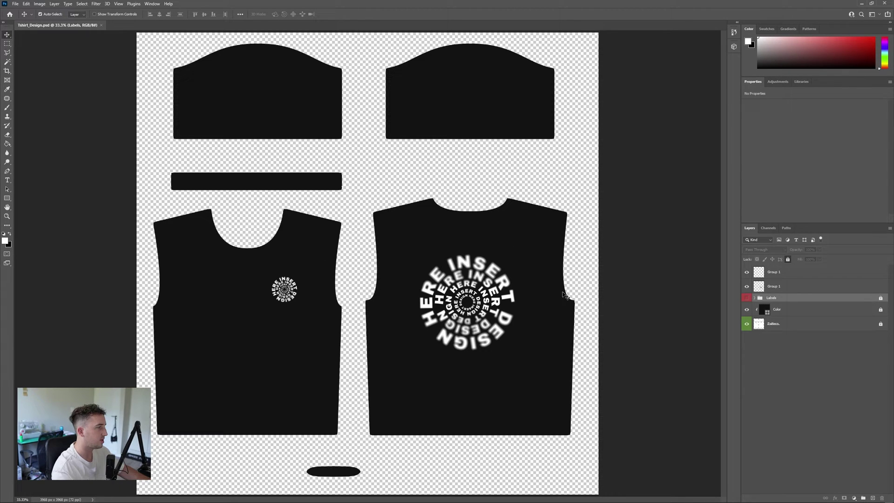
Step: Delete the two Group 1 placeholder design layers and turn on the Labels group
key(ctrl+minus)
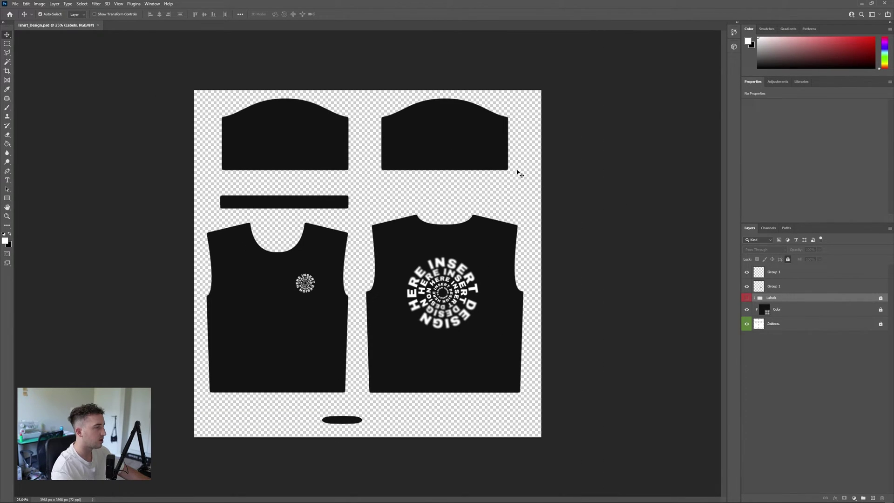
click(793, 278)
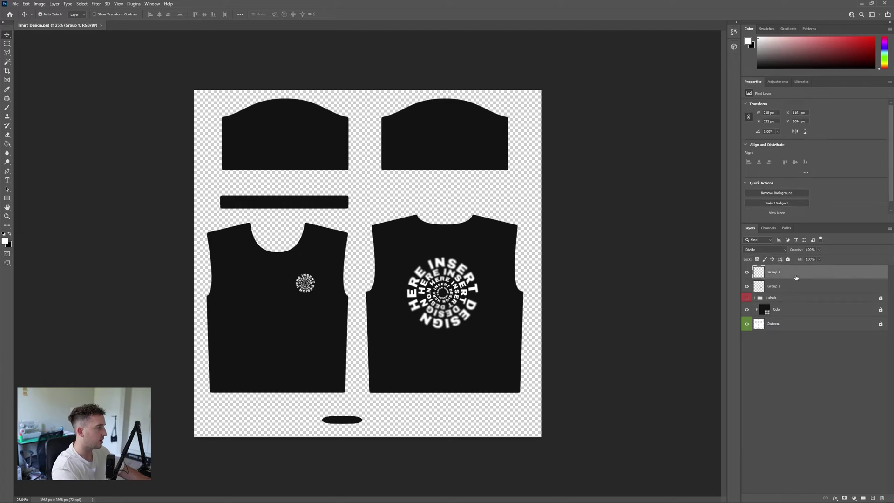
key(Delete)
key(Delete)
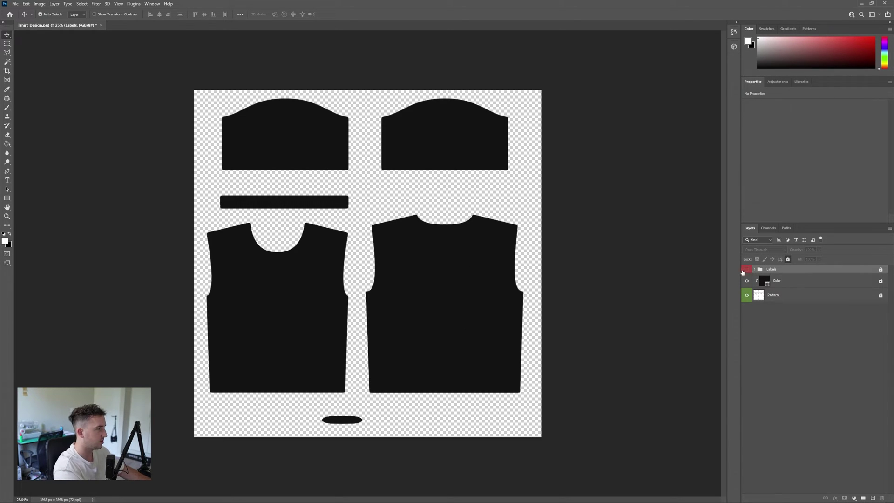
click(747, 270)
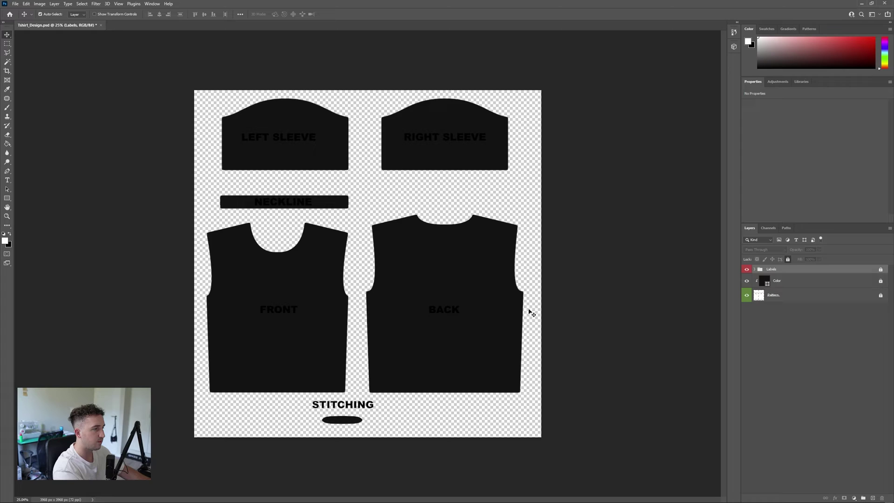
click(764, 281)
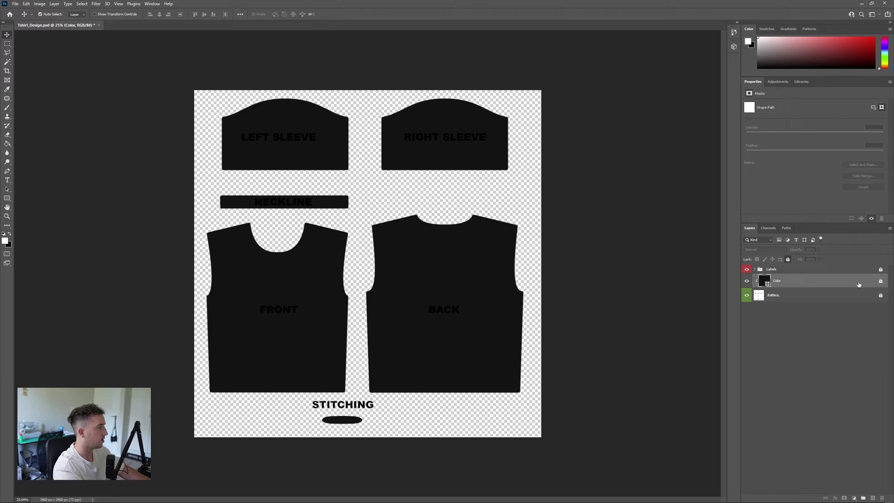
Step: Unlock the Color layer and change its fill to white
key(ctrl+slash)
double_click(766, 280)
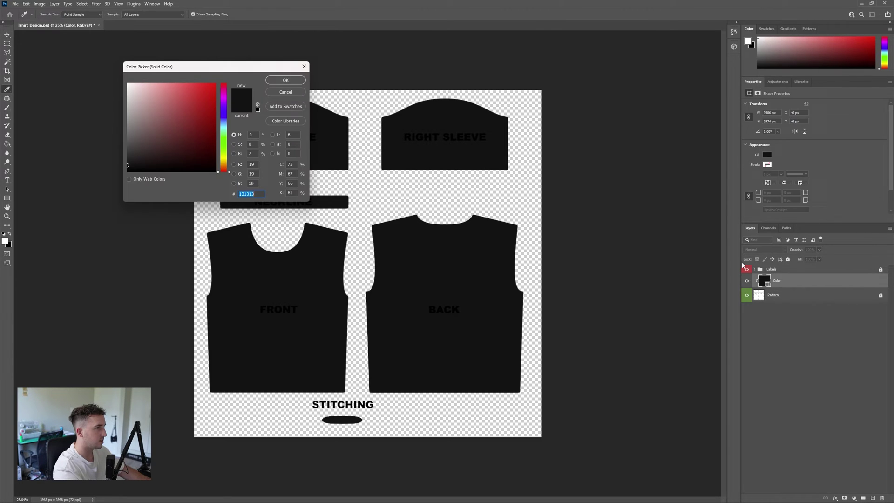
drag(166, 108, 122, 75)
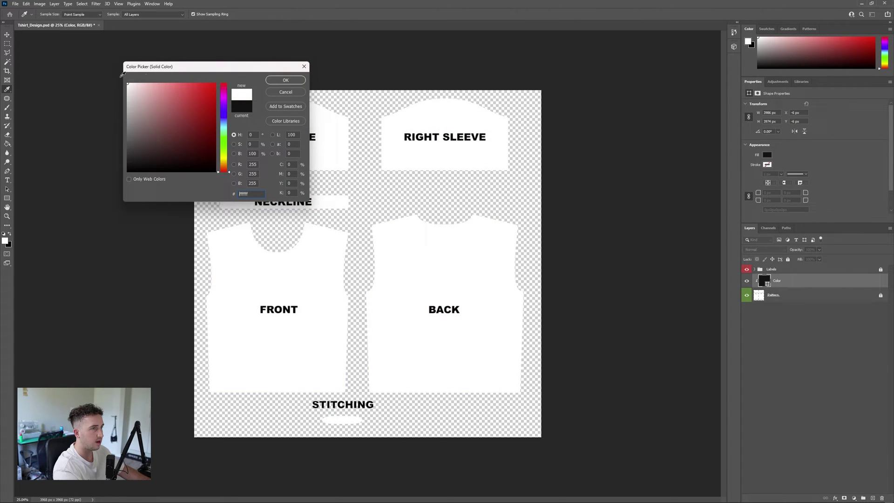
click(285, 80)
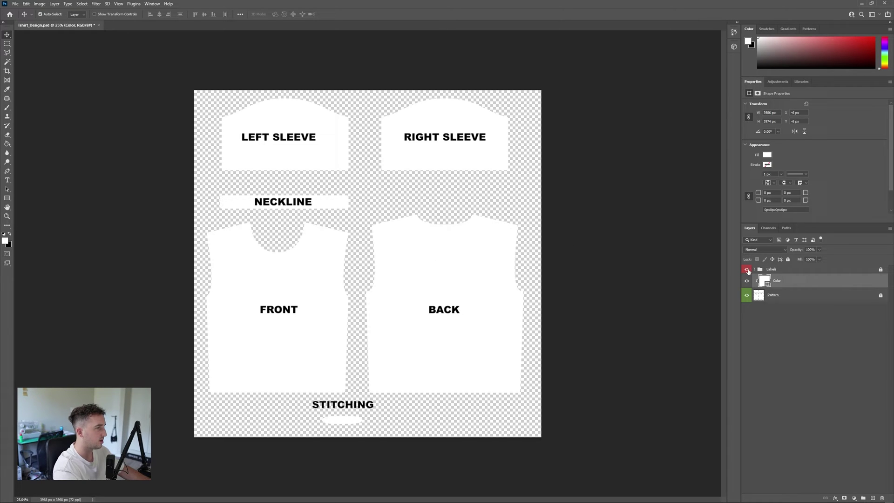
Step: Refill the Color layer with light lavender blue (aecdff), leaving the labels hidden
click(747, 270)
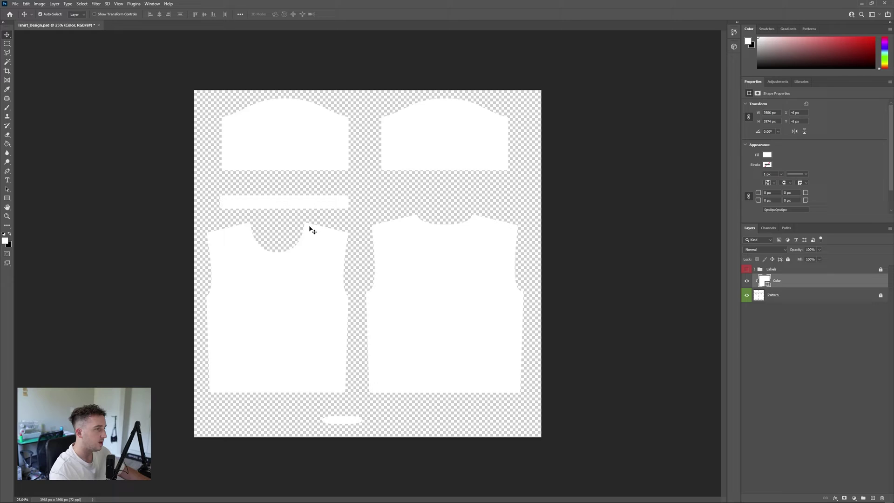
double_click(762, 282)
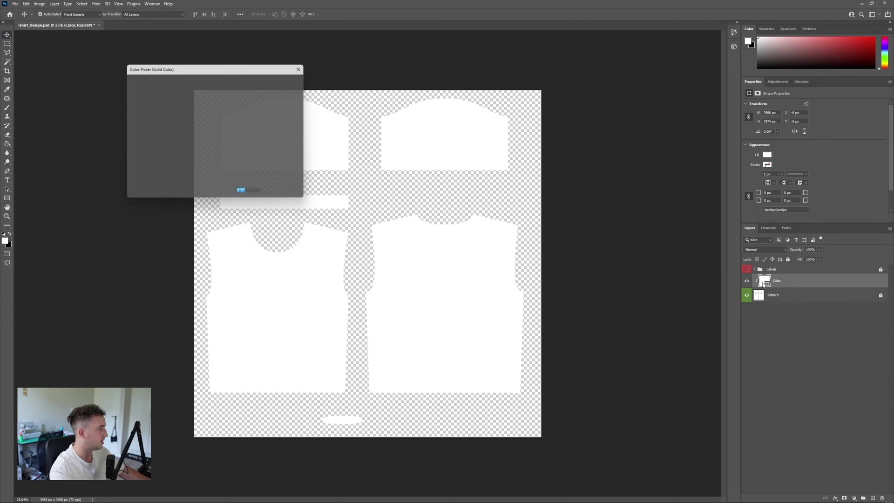
key(ctrl+v)
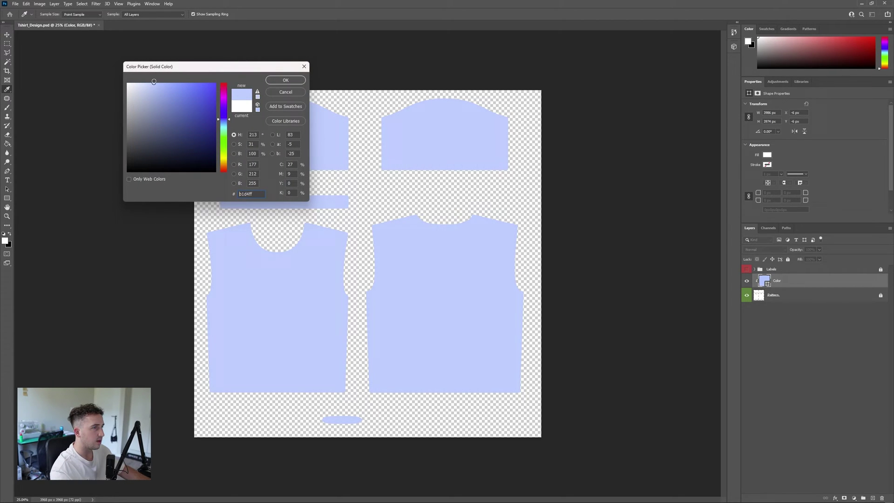
click(229, 119)
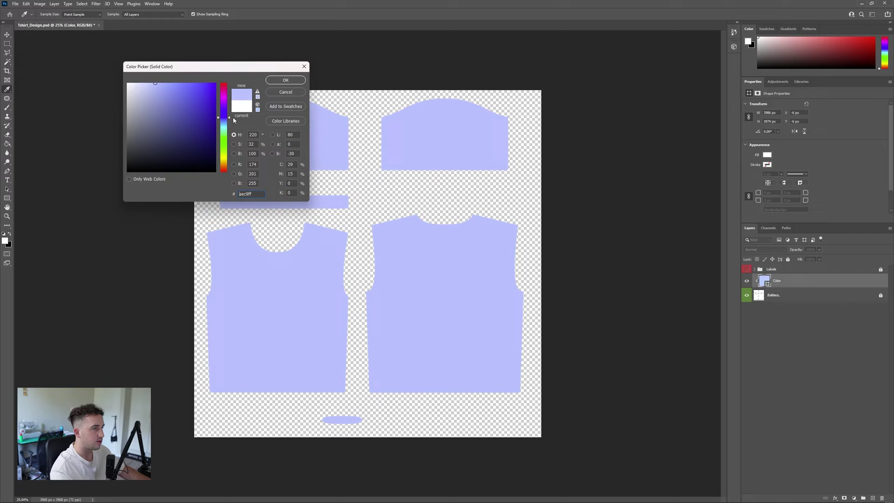
click(286, 80)
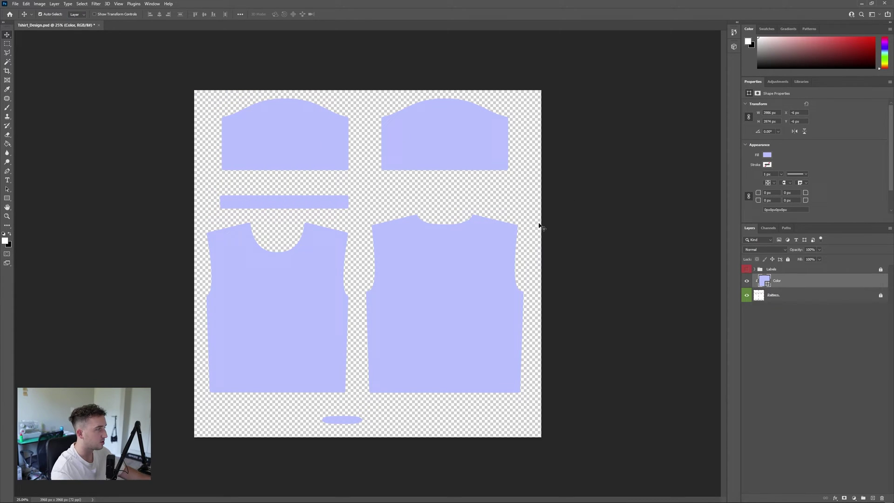
click(747, 270)
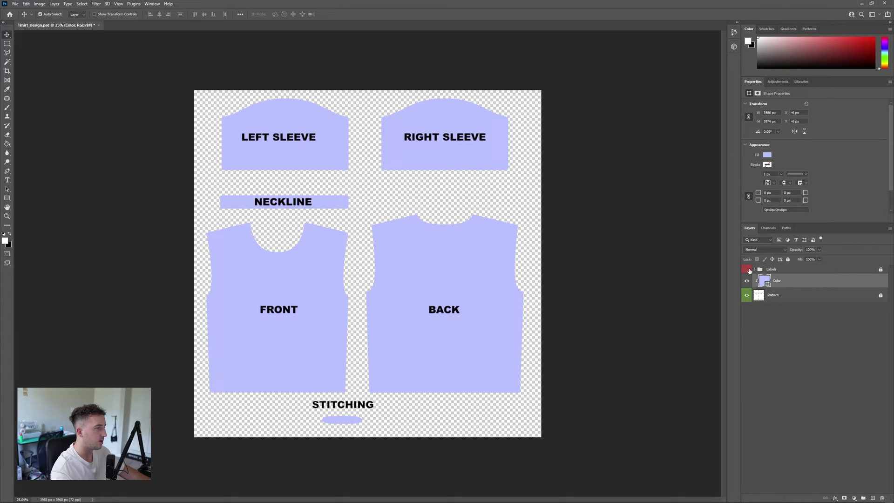
click(747, 270)
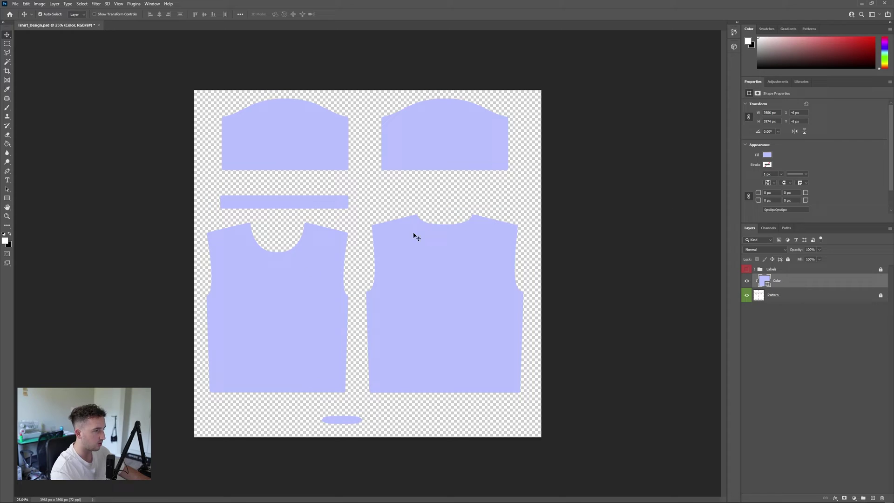
Step: Draw a black-filled rectangle over the stitching strip at the bottom of the template
click(93, 93)
click(7, 199)
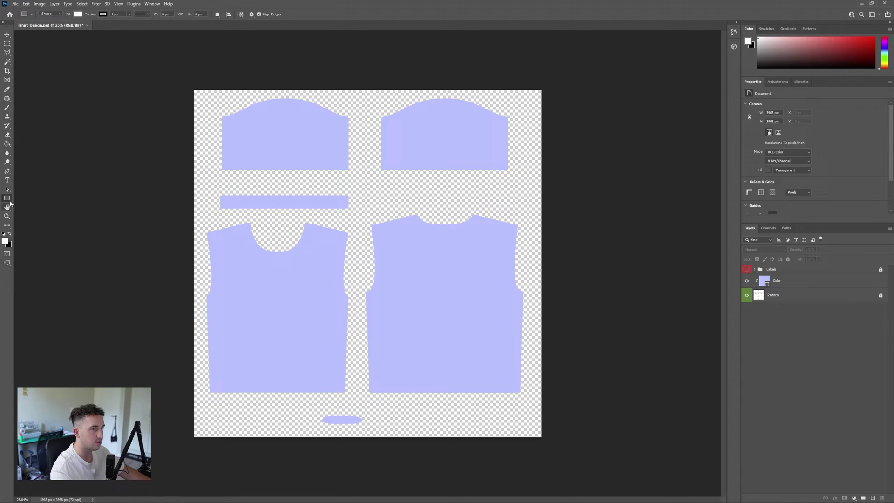
click(78, 14)
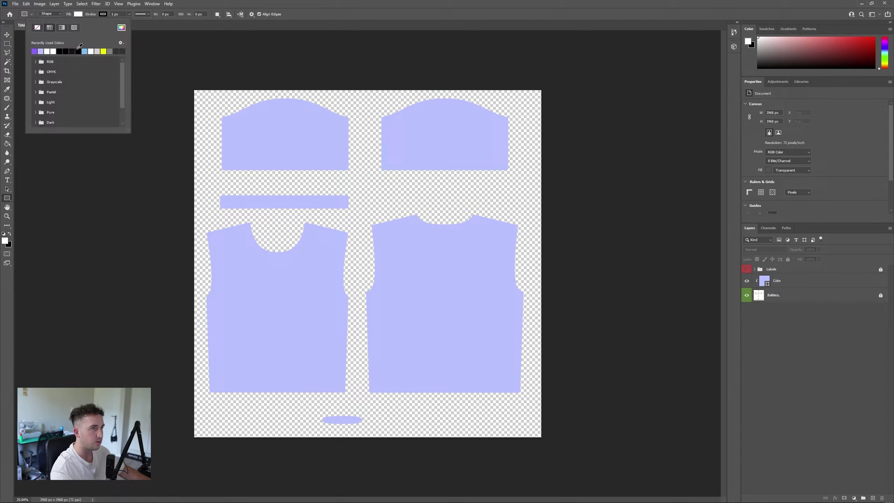
click(79, 51)
drag(301, 408, 348, 420)
click(7, 35)
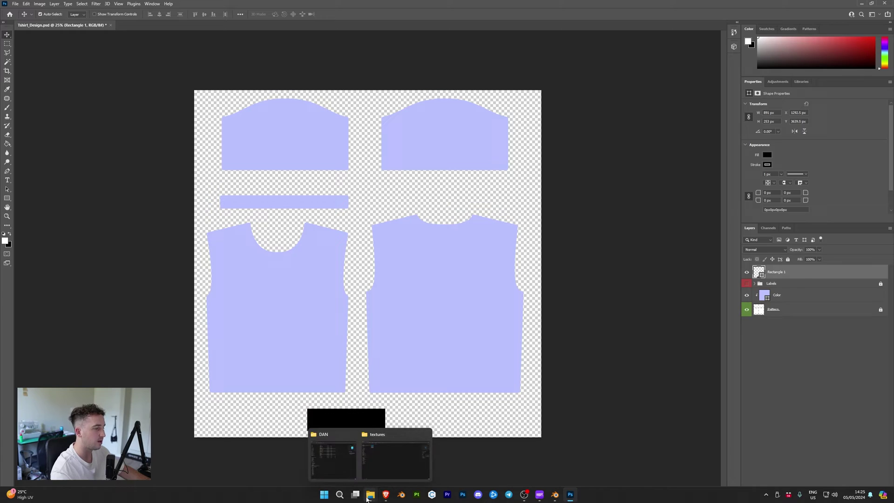
Step: Add black 'DANIEL' text, move it onto the front panel, and save the file
key(t)
click(387, 192)
text(DANIEL)
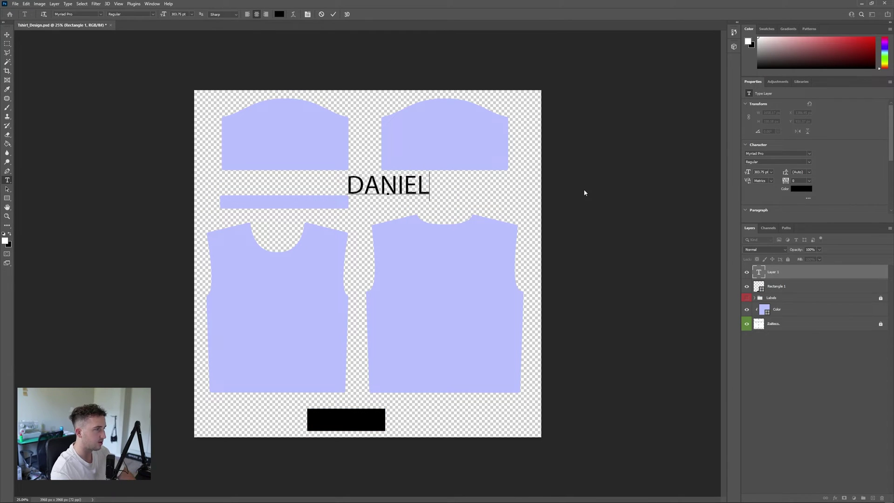
key(ctrl+Return)
key(v)
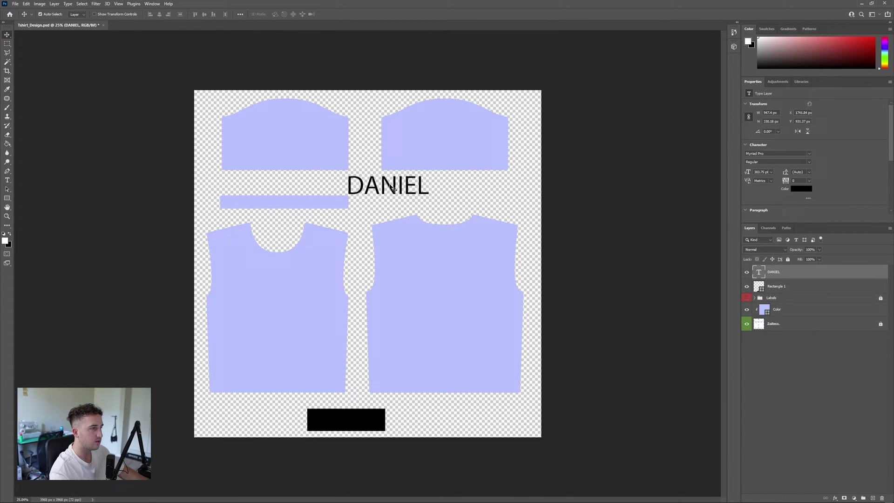
drag(391, 187, 282, 296)
click(16, 4)
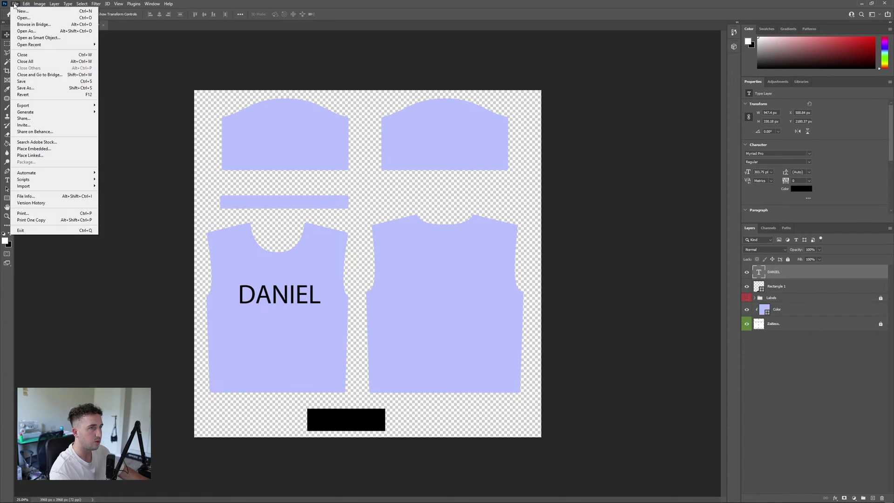
click(22, 82)
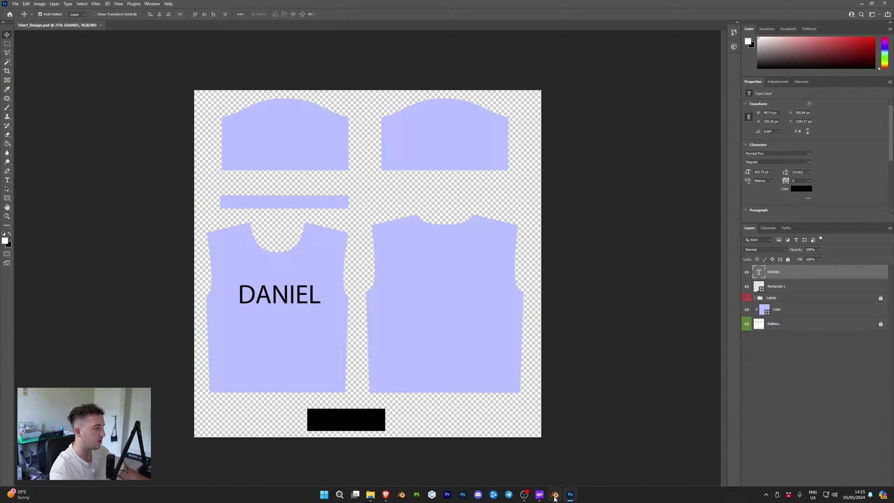
Step: Back in Blender, replace the base colour image with Tshirt_Design.psd from the textures folder
click(554, 497)
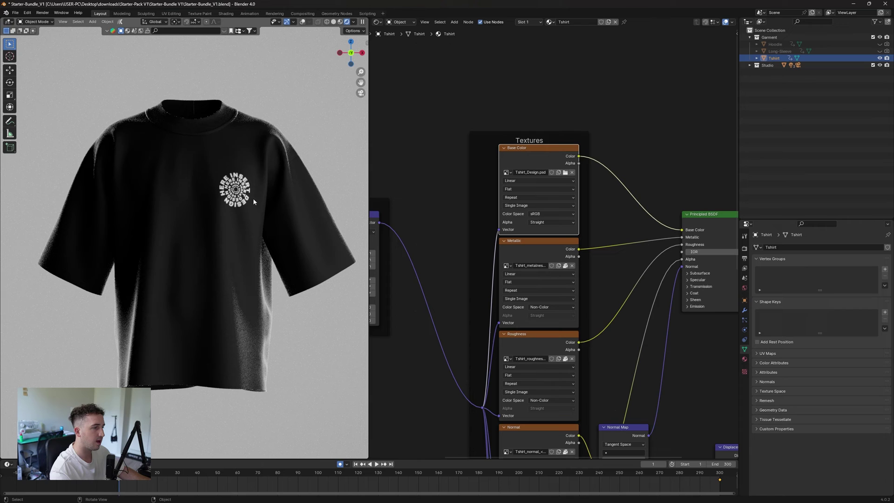
scroll(248, 203, down, 1)
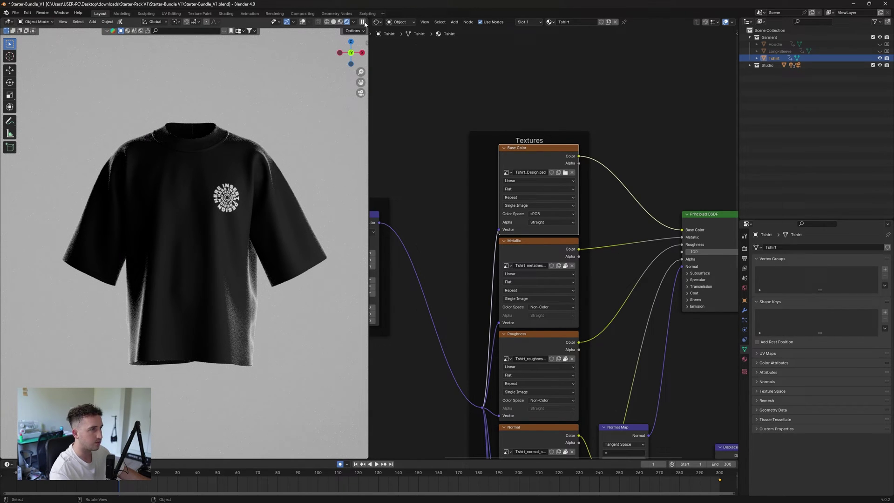
click(572, 173)
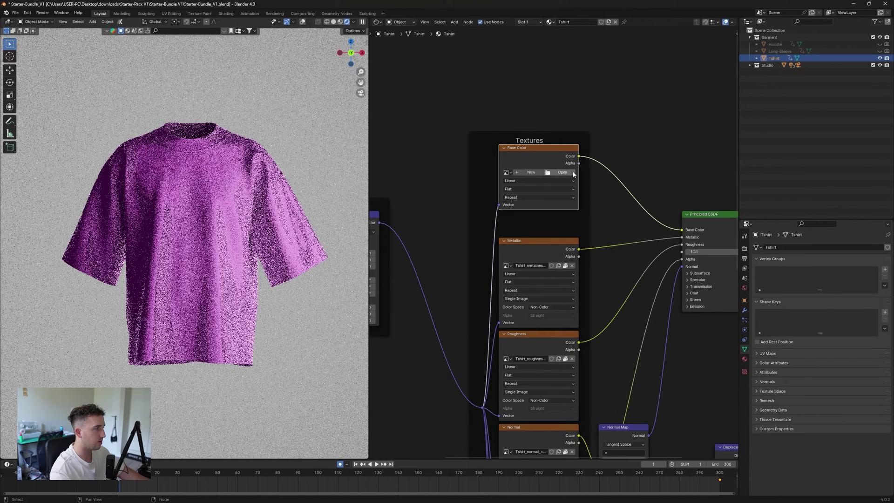
click(571, 174)
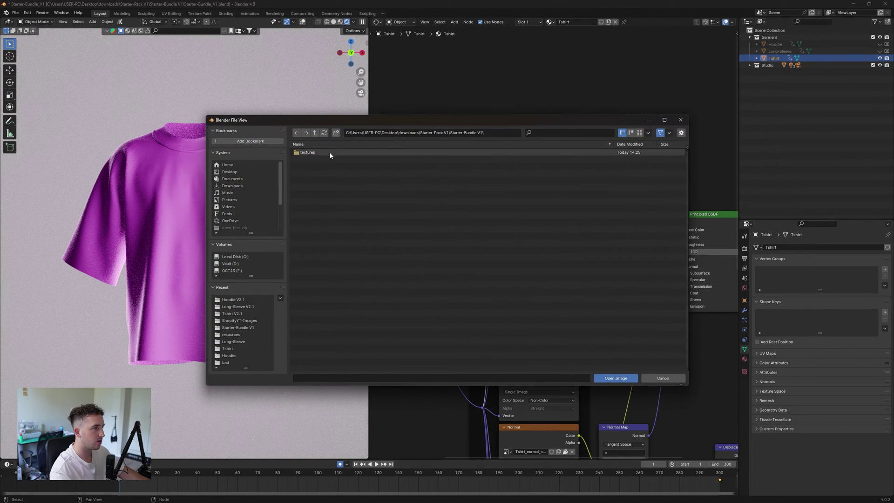
click(325, 153)
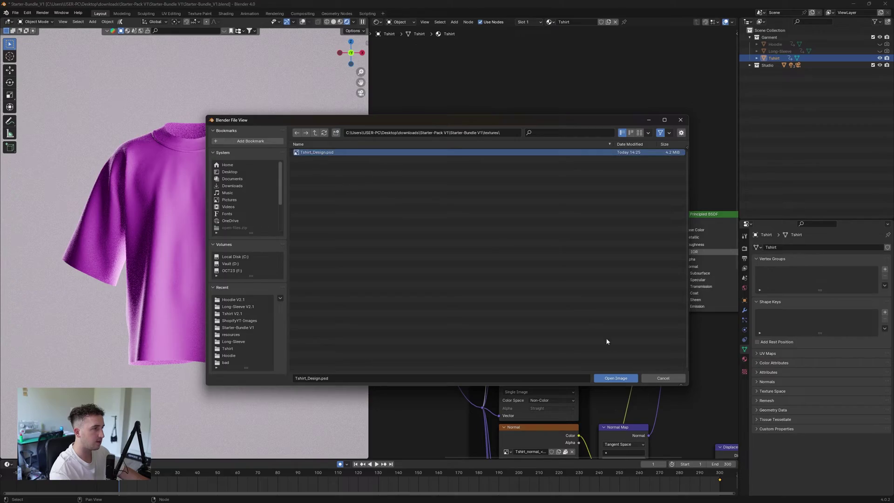
click(622, 377)
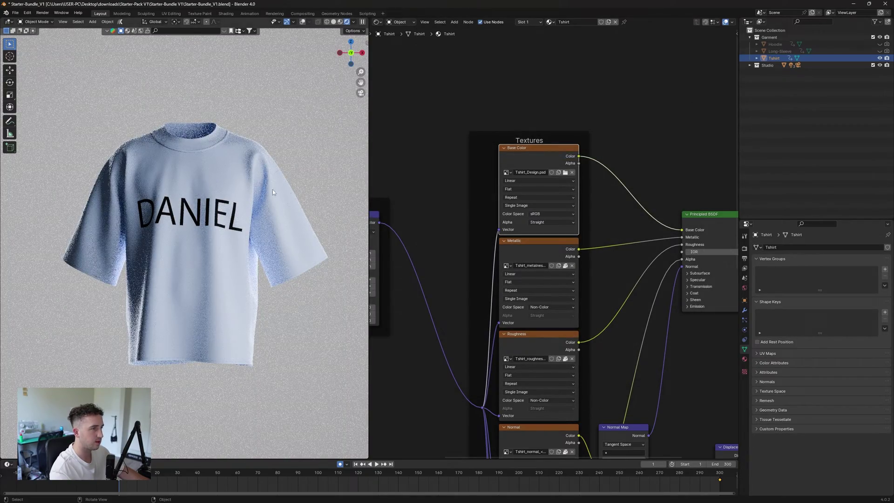
scroll(253, 189, up, 4)
scroll(253, 189, up, 3)
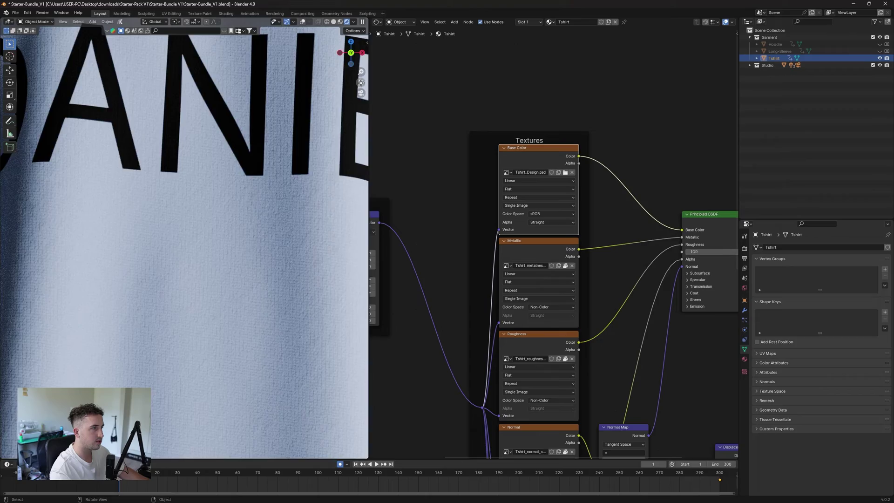
scroll(291, 95, up, 3)
shift+middle_drag(291, 95, 133, 357)
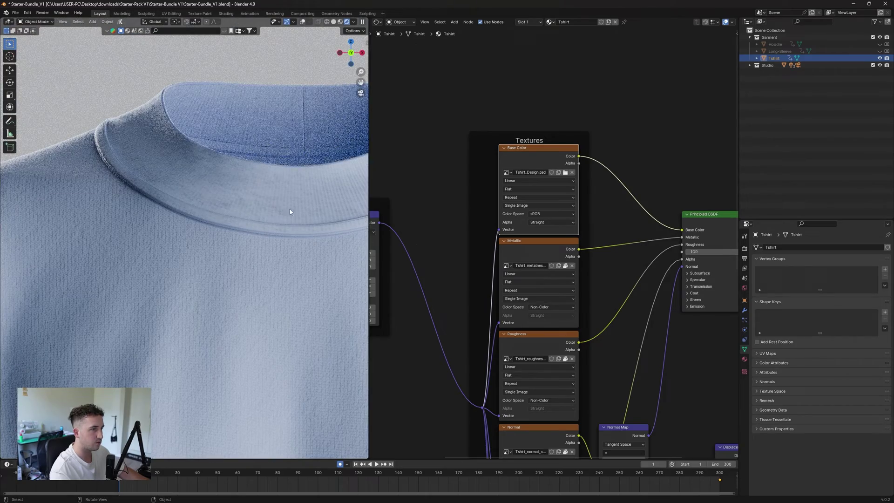
scroll(133, 285, down, 5)
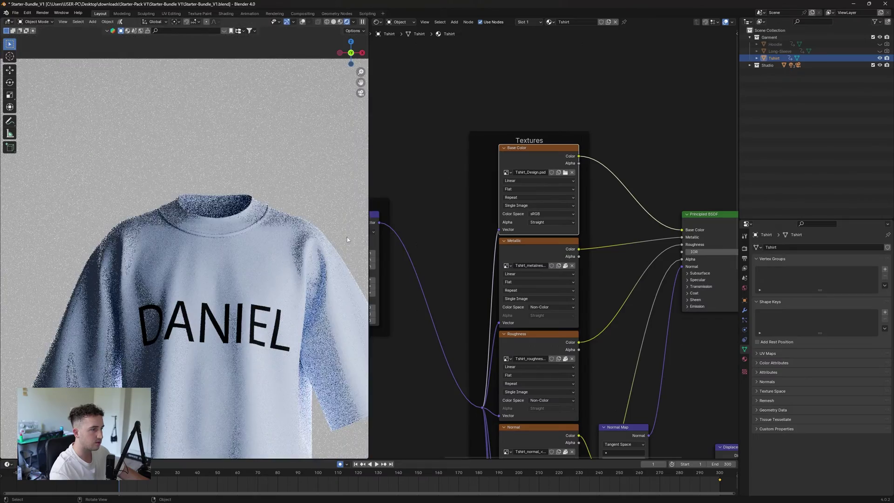
scroll(133, 285, up, 2)
scroll(187, 223, down, 2)
scroll(613, 187, down, 2)
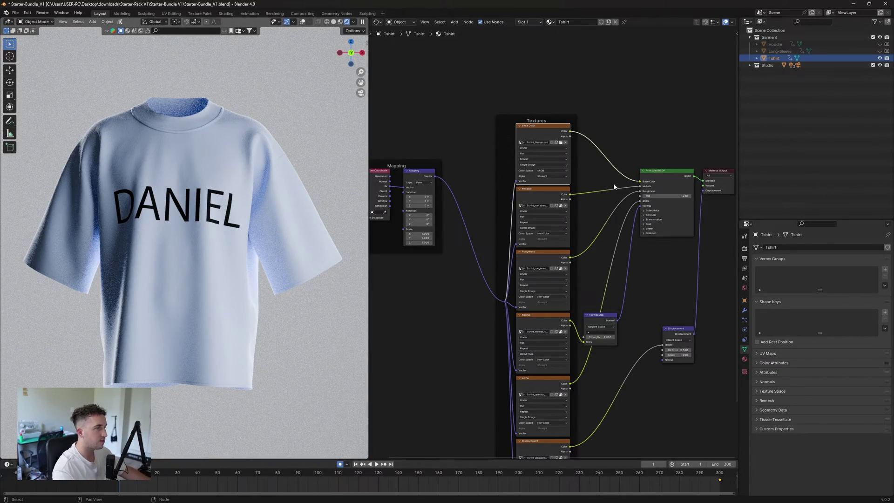
scroll(215, 227, up, 4)
shift+scroll(214, 227, up, 3)
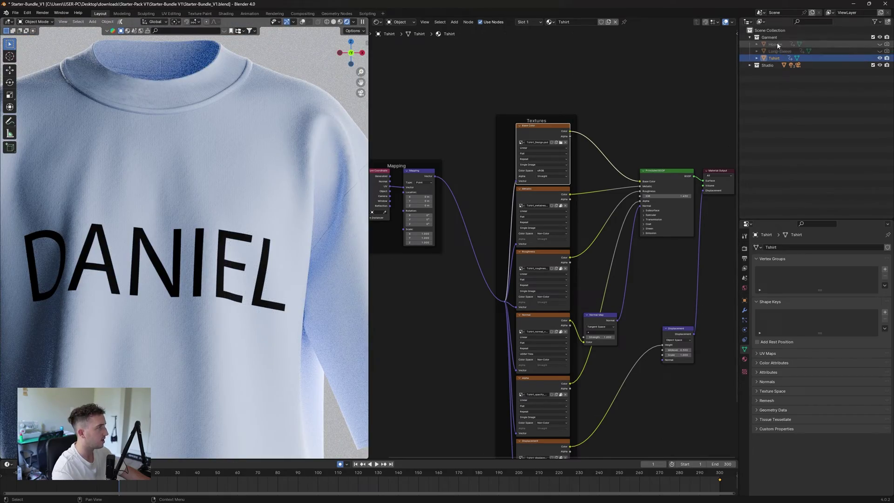
scroll(195, 240, down, 3)
scroll(270, 216, up, 5)
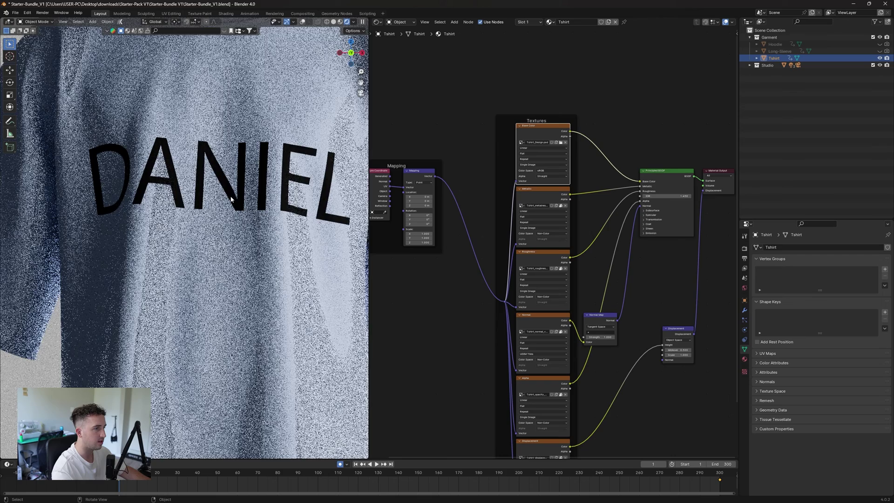
scroll(193, 174, up, 3)
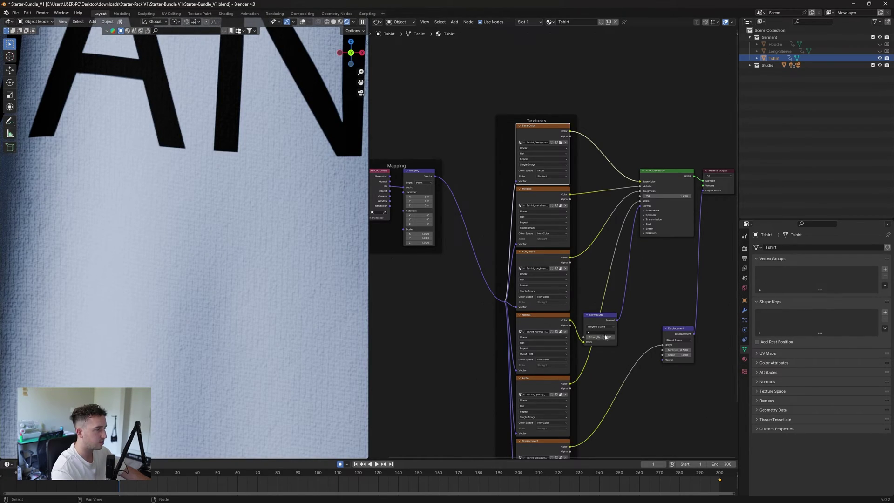
scroll(605, 337, up, 2)
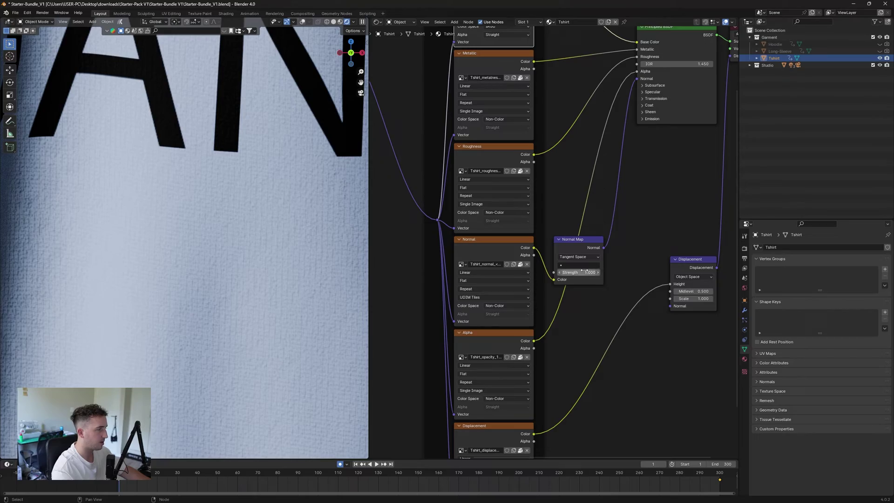
double_click(583, 271)
text(5)
key(Return)
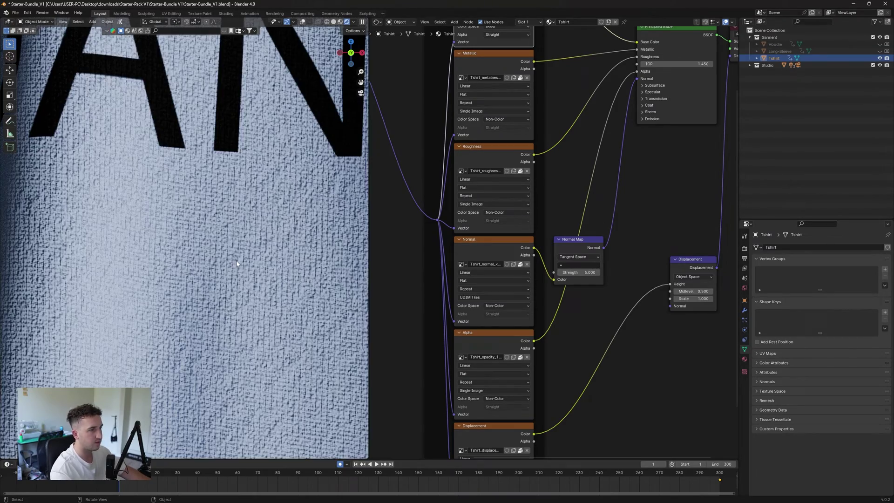
scroll(236, 263, down, 6)
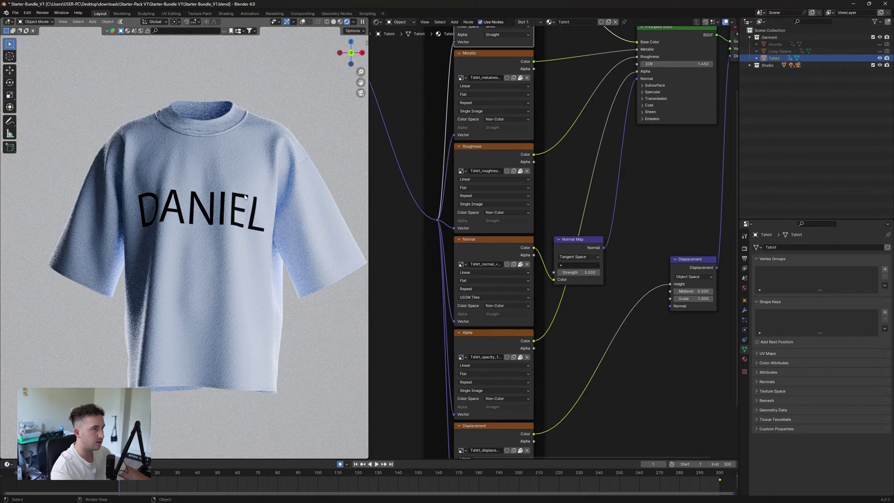
double_click(577, 272)
text(1)
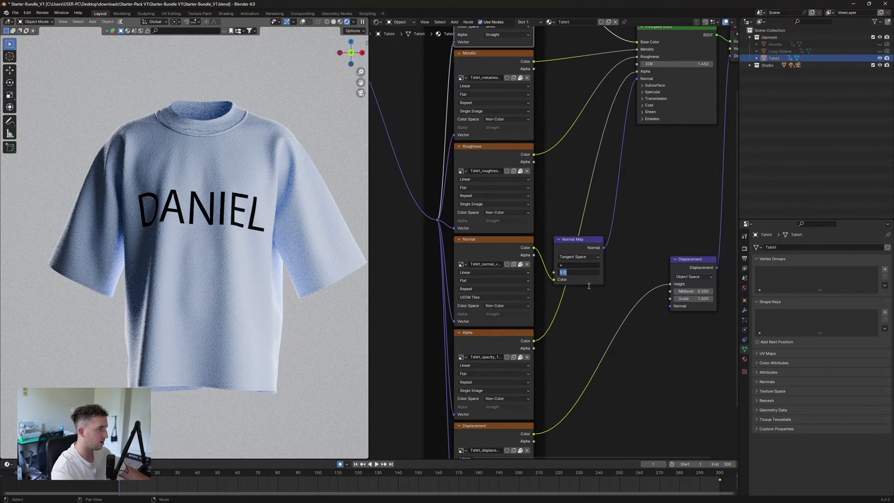
key(Return)
scroll(607, 181, down, 3)
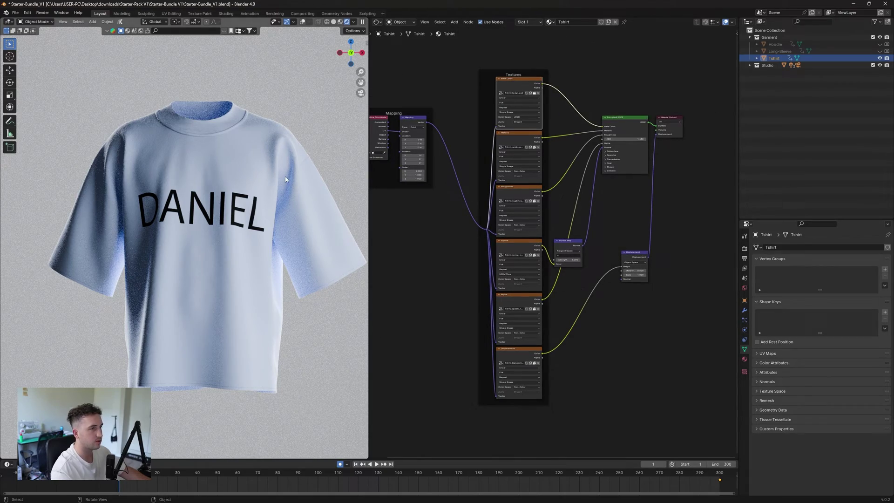
scroll(202, 205, up, 2)
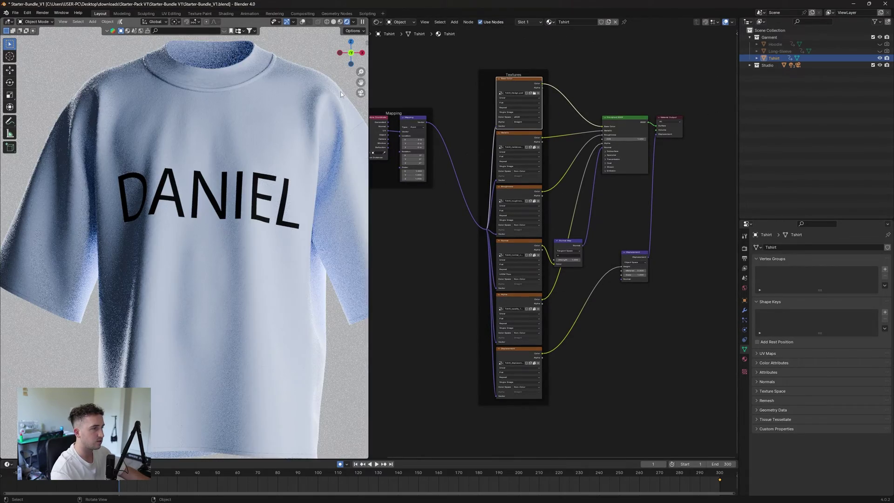
scroll(199, 205, down, 2)
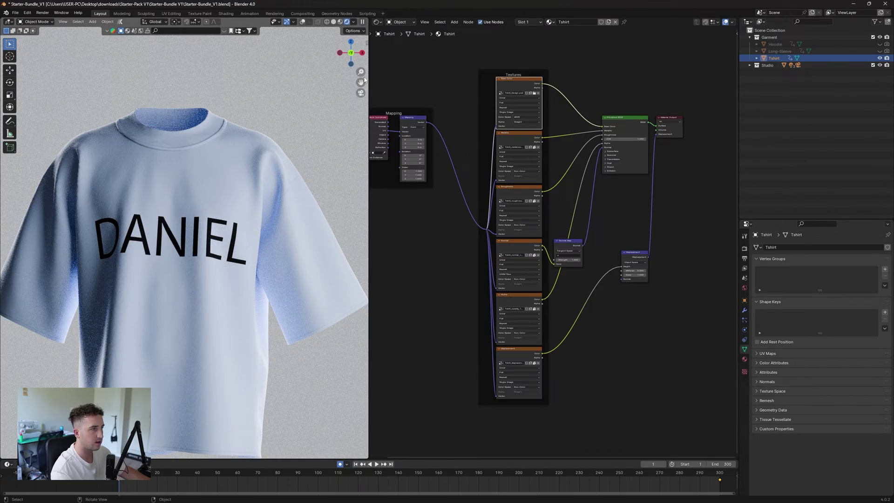
scroll(224, 175, down, 3)
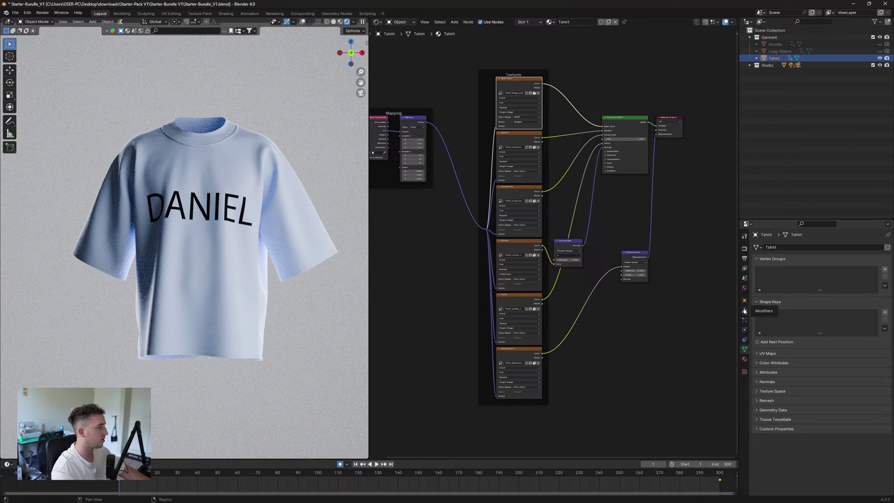
Step: Show Render Properties: Cycles on GPU Compute, 0.0100 noise threshold, 200 max samples
click(745, 249)
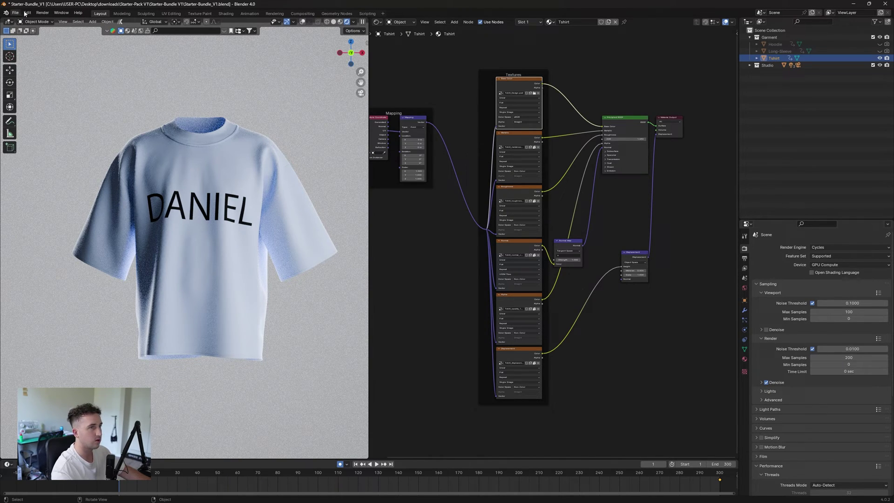
Step: Render a still of the current frame, close it, then play the animation and scrub to frame 275
click(43, 12)
click(53, 20)
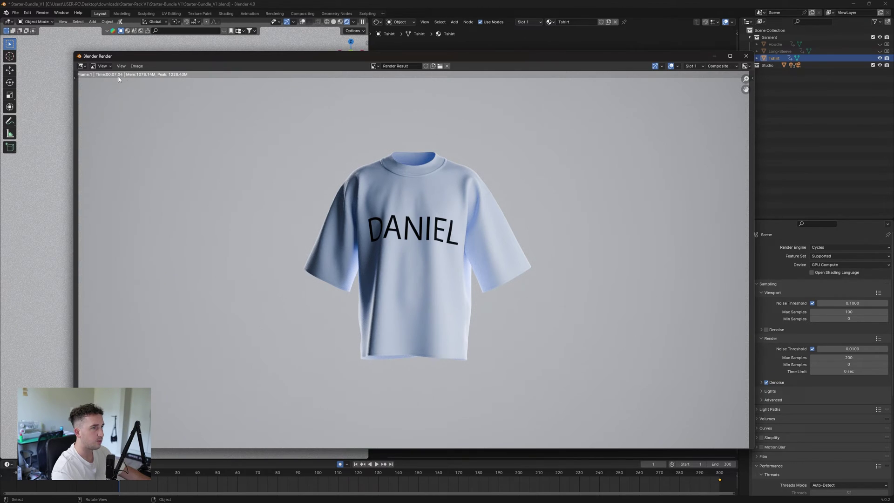
click(745, 55)
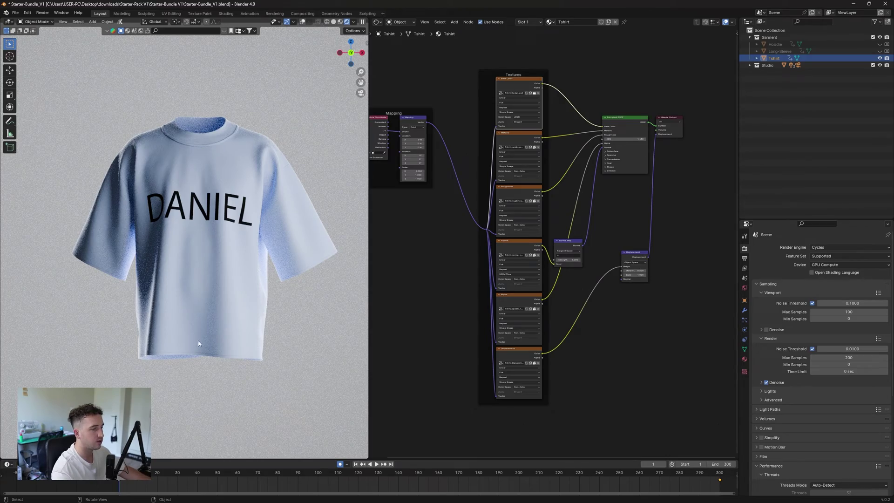
key(space)
drag(589, 481, 120, 479)
Step: Stop playback, view through the scene camera, and set Resolution X to 1080 for 1080 × 1080
key(space)
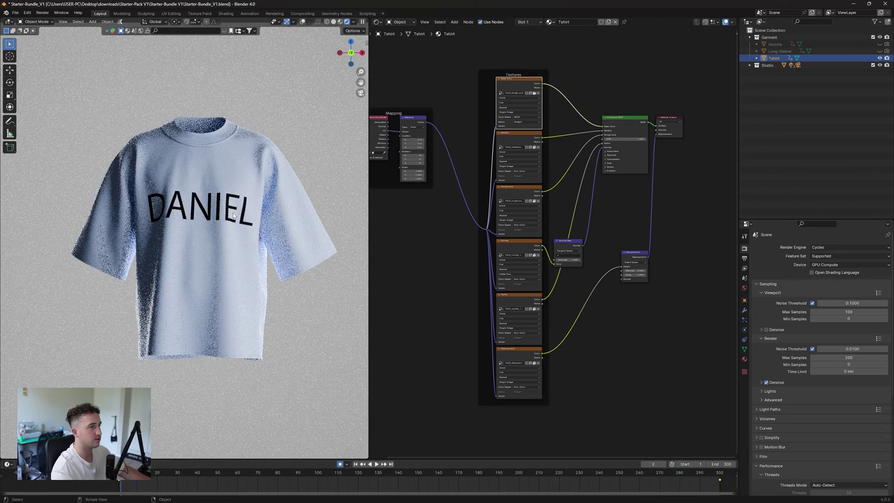
scroll(782, 392, down, 3)
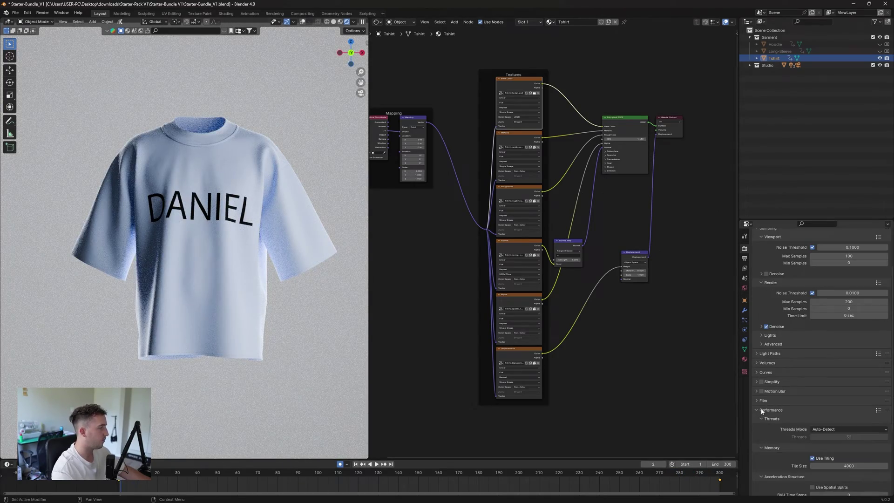
scroll(762, 411, up, 3)
key(KP_0)
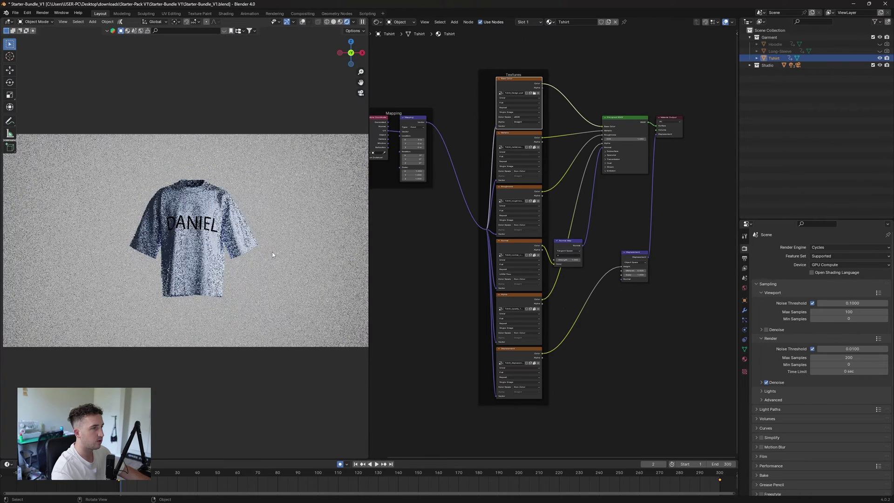
scroll(272, 254, down, 1)
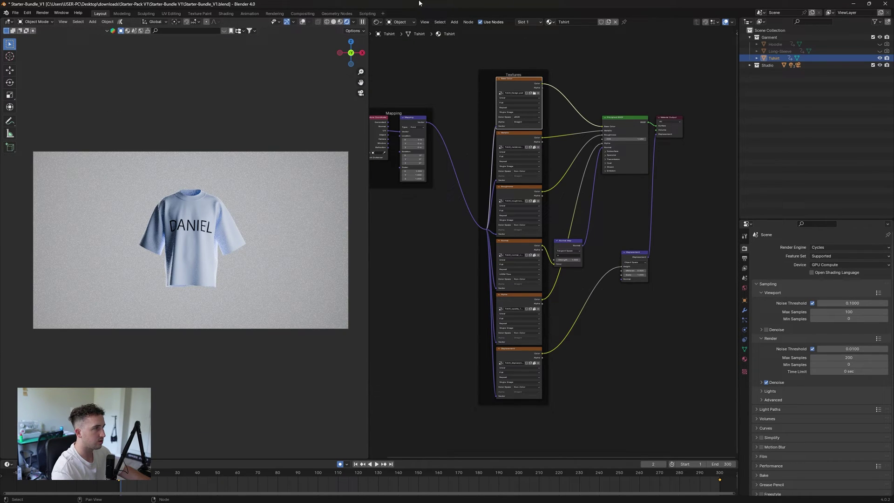
click(743, 258)
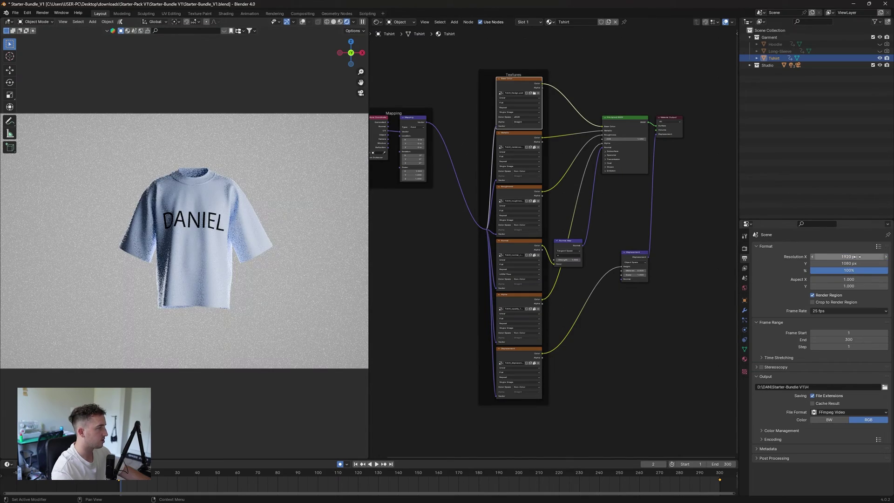
click(857, 256)
text(1080)
key(Return)
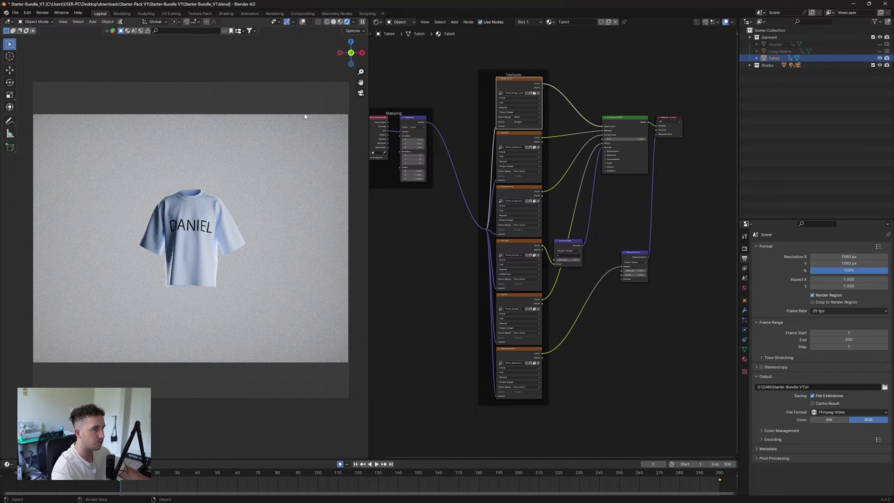
Step: Turn the node area into a 3D Viewport and scale the Backdrop plane by 3.959 from top view
click(377, 22)
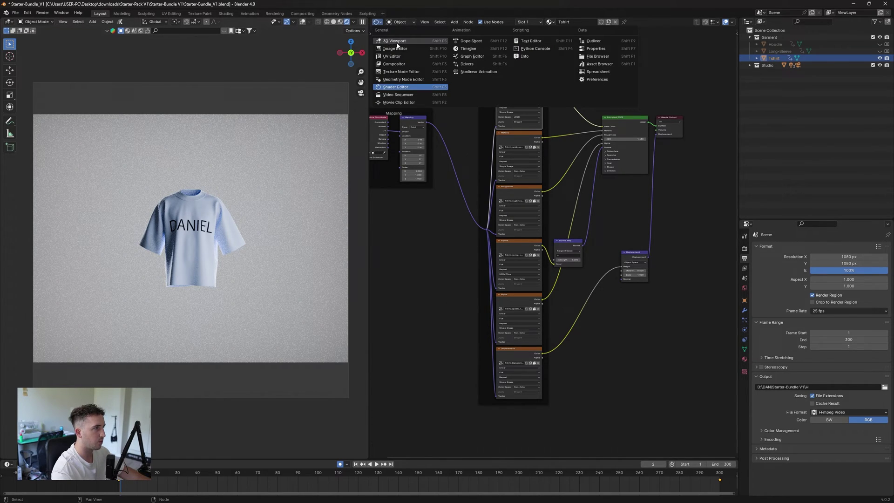
click(394, 41)
click(568, 258)
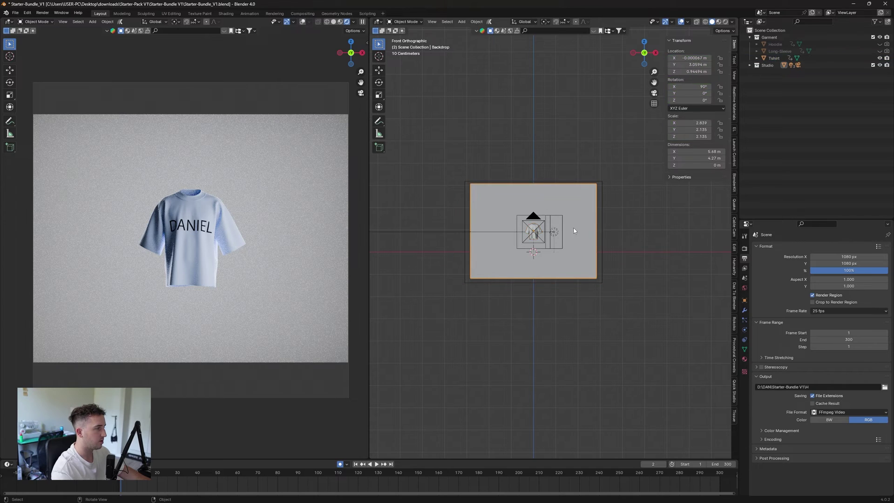
key(KP_7)
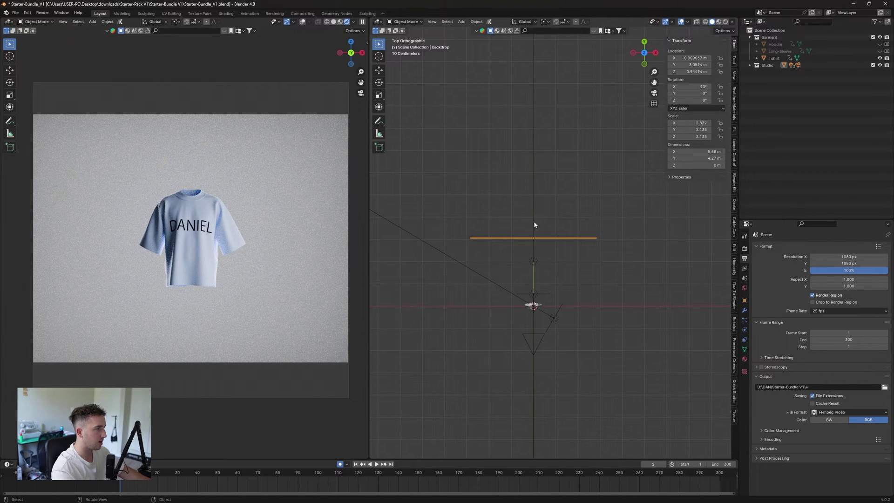
key(s)
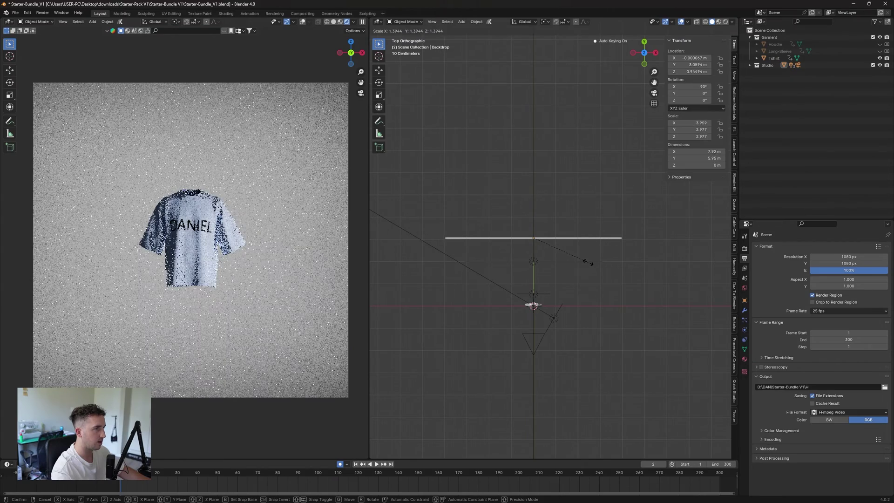
click(588, 264)
key(KP_1)
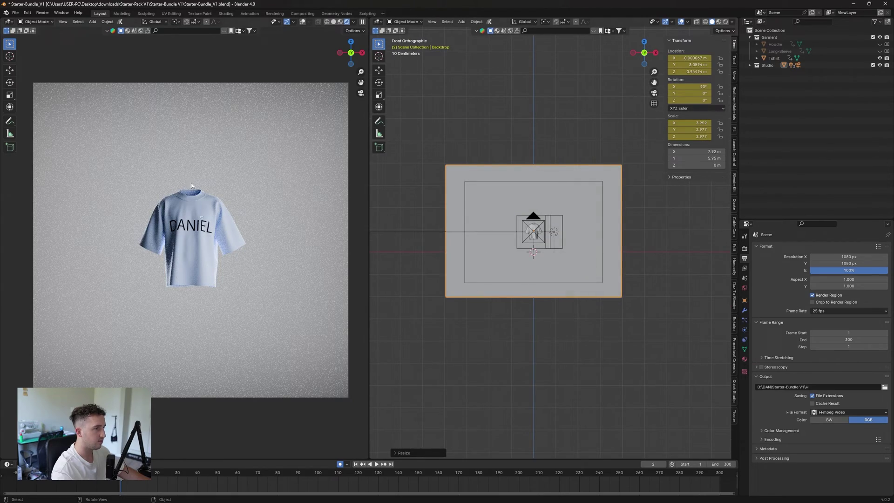
Step: Switch to the browser and open the Digital Lighting/Background Bundle (3D Mockup) product page
key(alt+Tab)
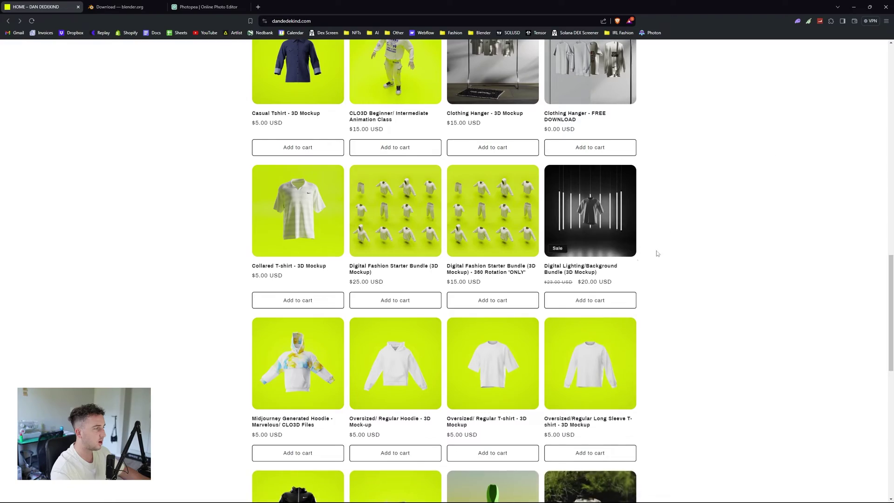
click(589, 273)
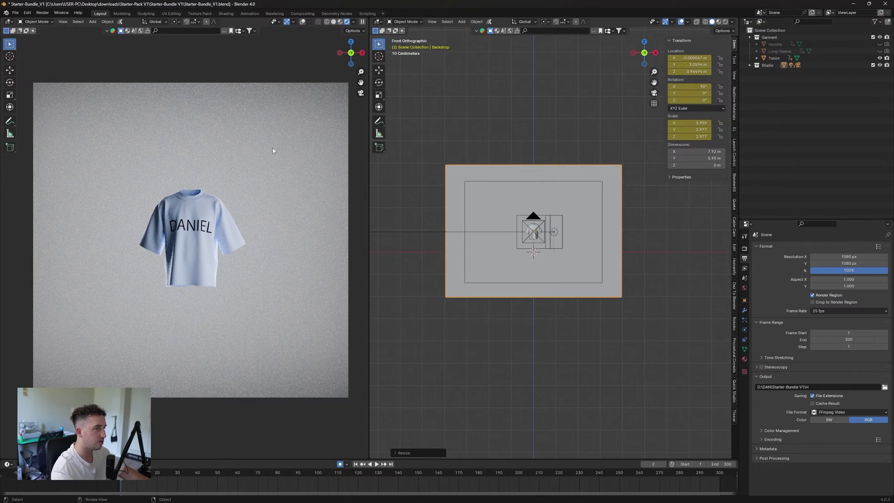
Step: Add a new material to the Backdrop and set its base colour to blue
click(745, 359)
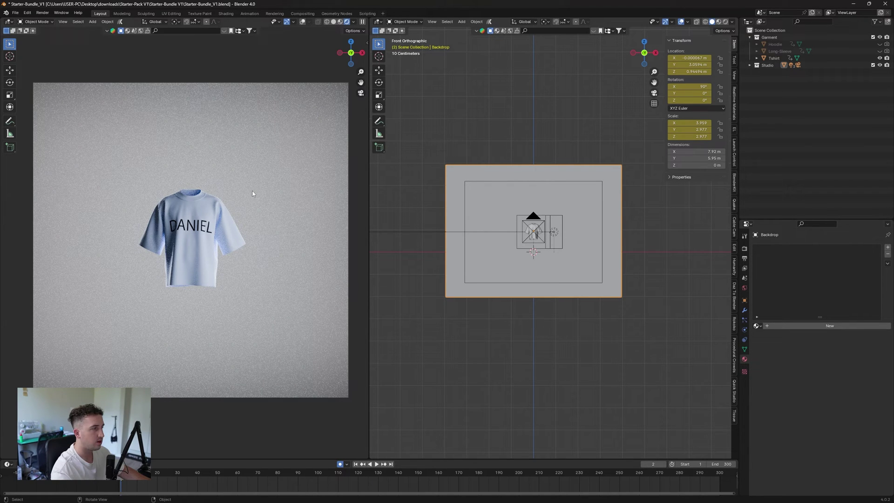
click(818, 326)
click(843, 370)
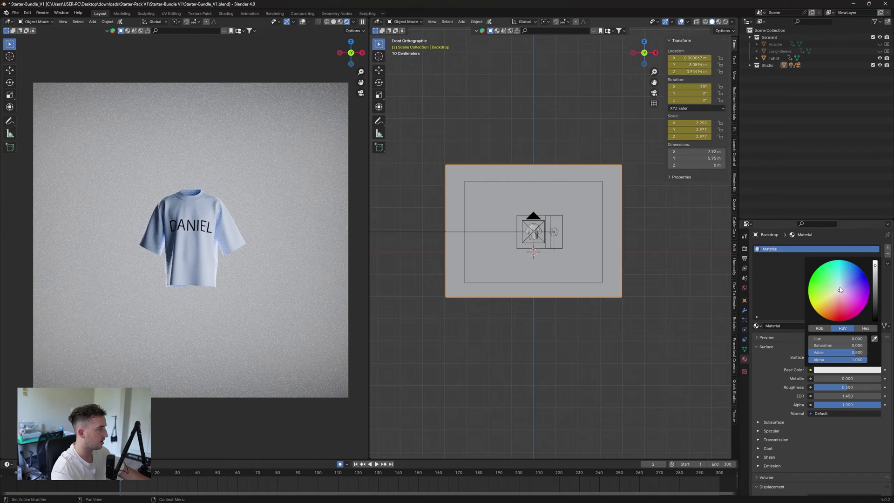
drag(840, 287, 827, 316)
key(Left)
key(Left)
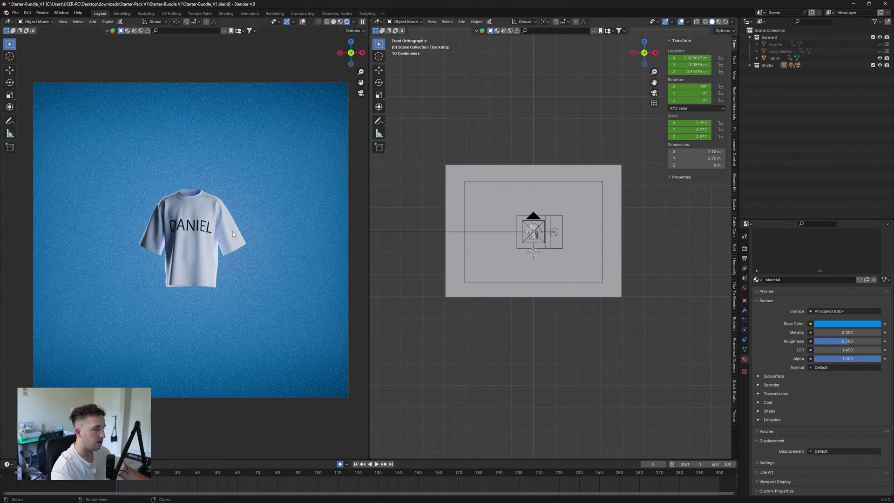
Step: From top view, try moving the camera along Y toward the shirt, then undo it
key(KP_7)
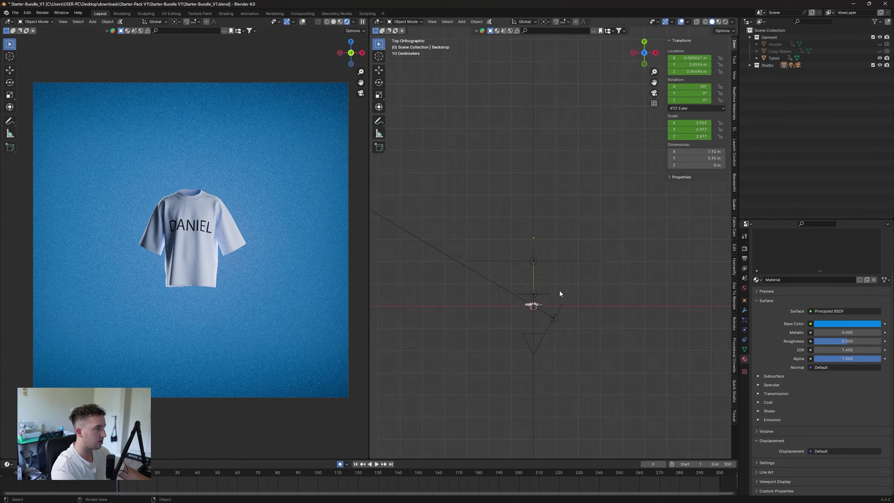
click(535, 336)
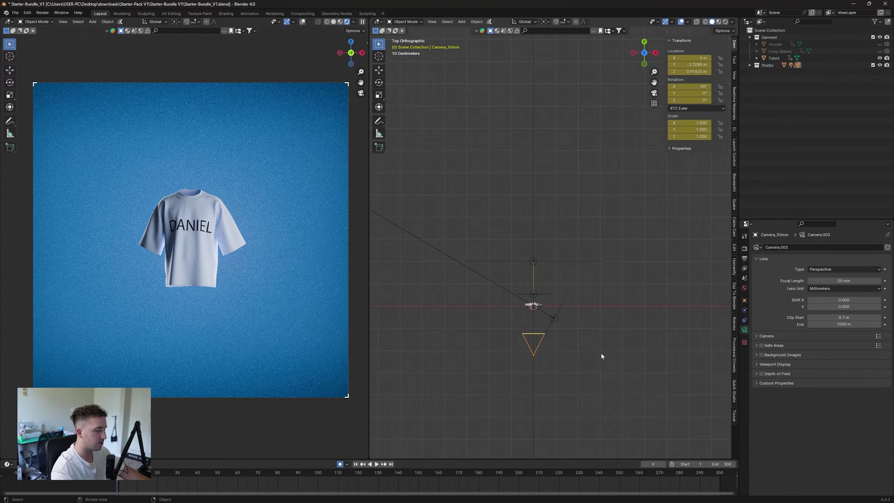
key(g)
key(y)
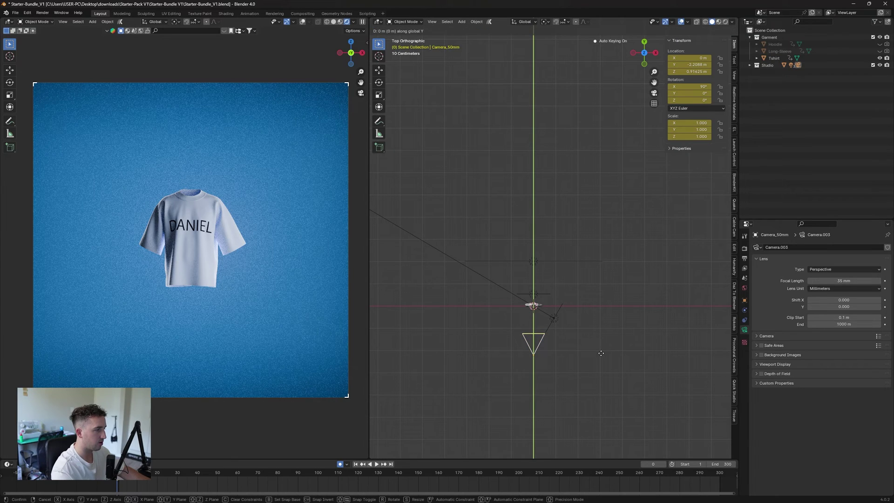
click(603, 333)
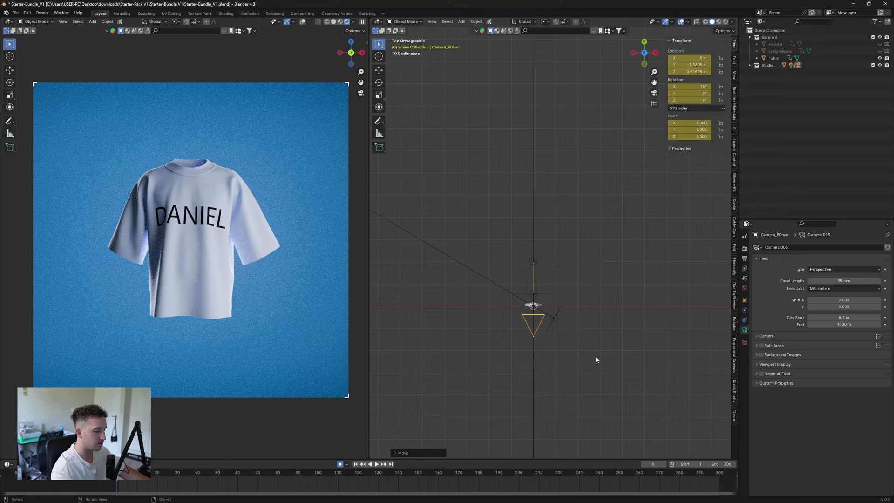
key(ctrl+z)
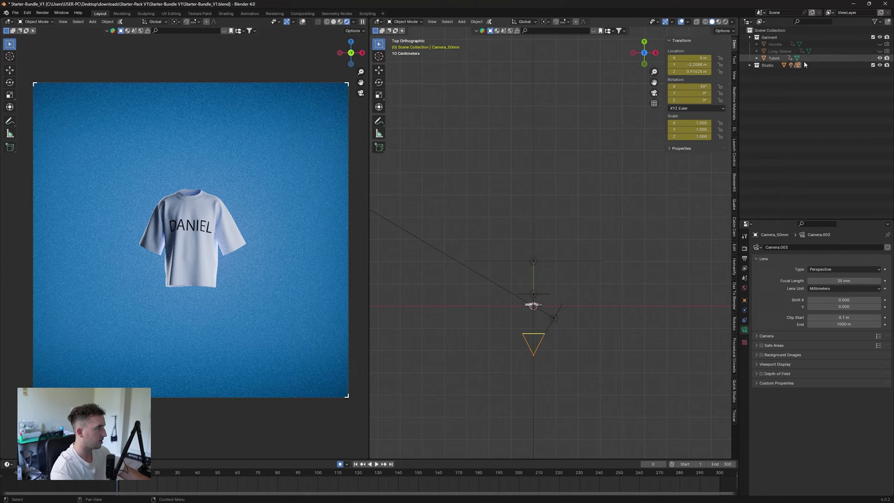
Step: Set the camera focal length to 75 mm (trying 50 mm first) and scrub to frame 212
click(836, 281)
text(50)
key(Return)
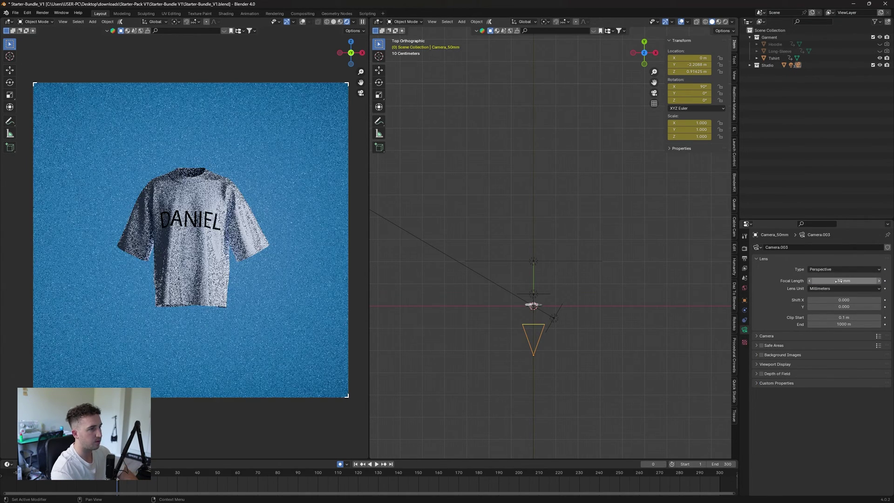
click(839, 281)
text(75)
key(Return)
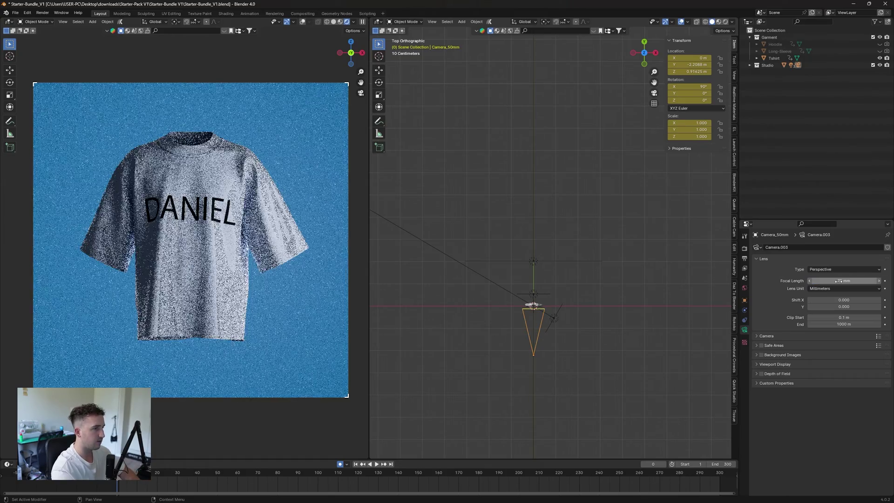
drag(181, 472, 613, 472)
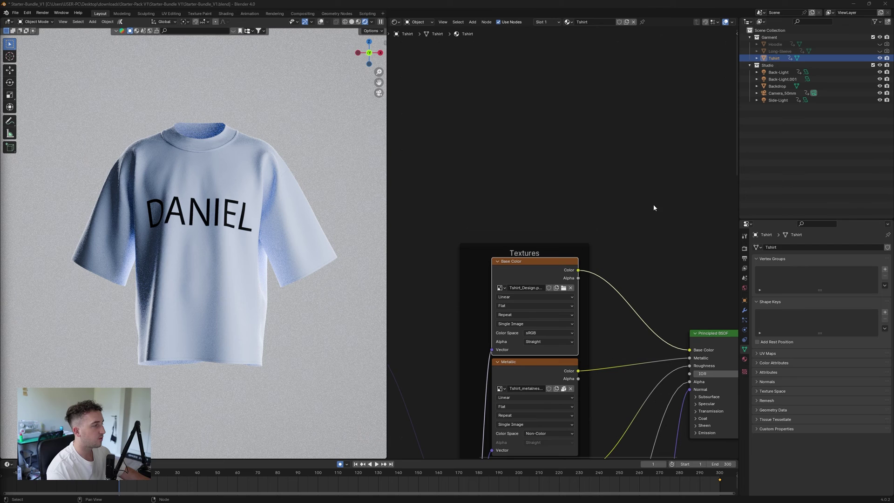
click(42, 13)
click(58, 22)
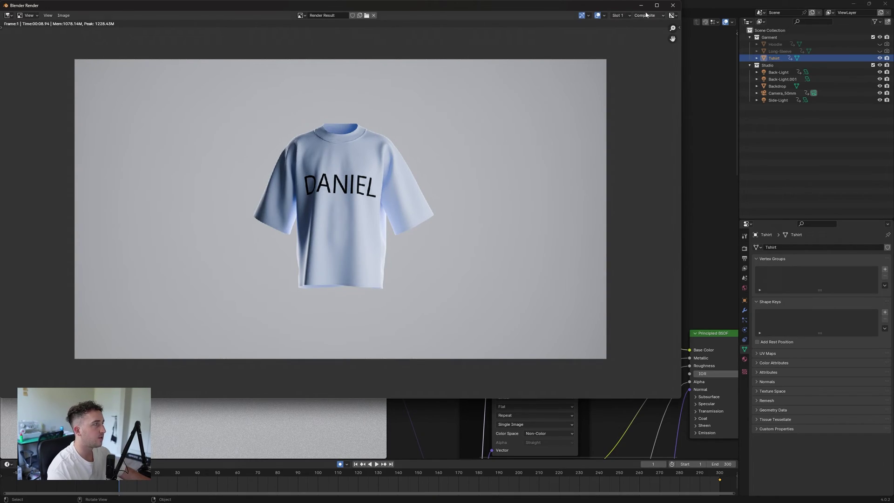
click(672, 5)
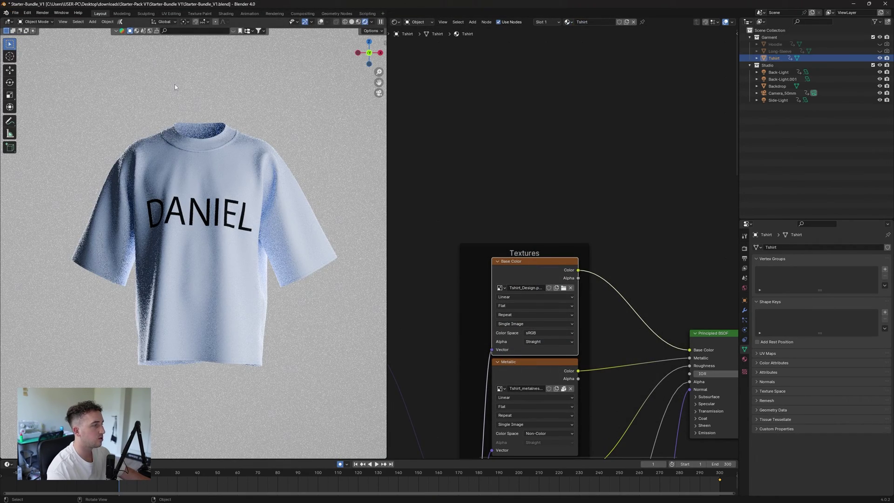
click(43, 13)
click(48, 28)
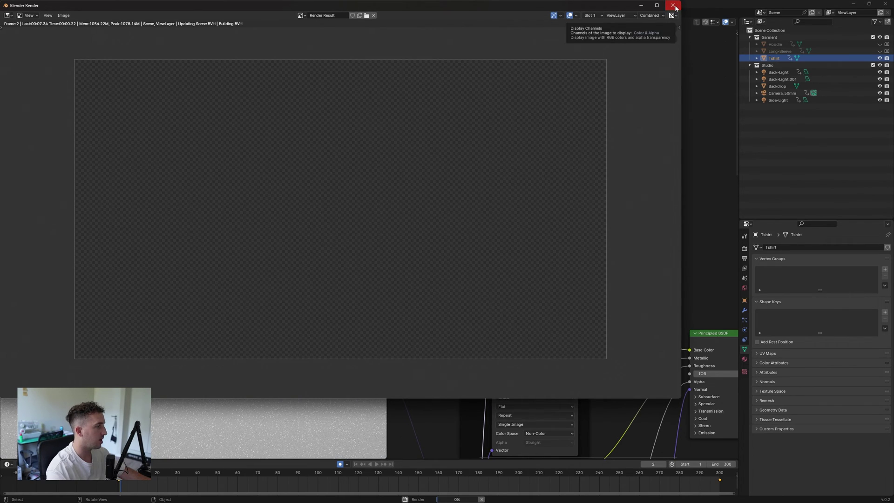
click(675, 6)
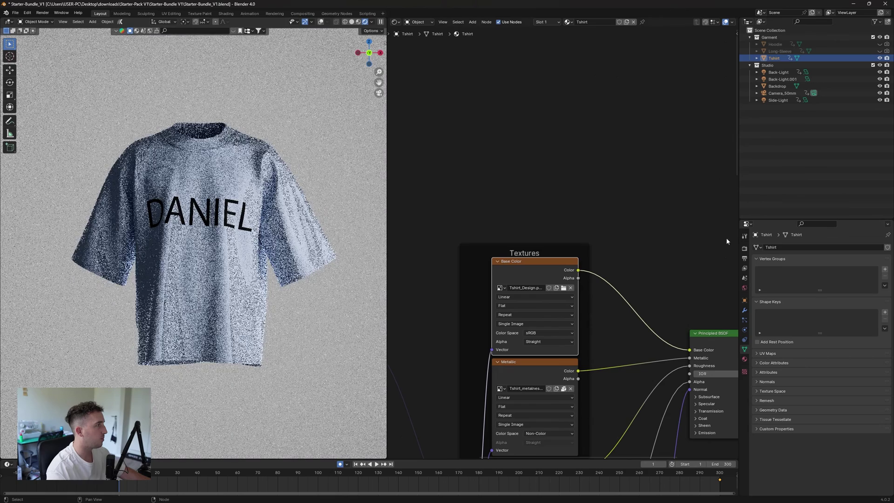
Step: Keep FFmpeg Video as the output file format and choose the H264 in MP4 preset
click(745, 258)
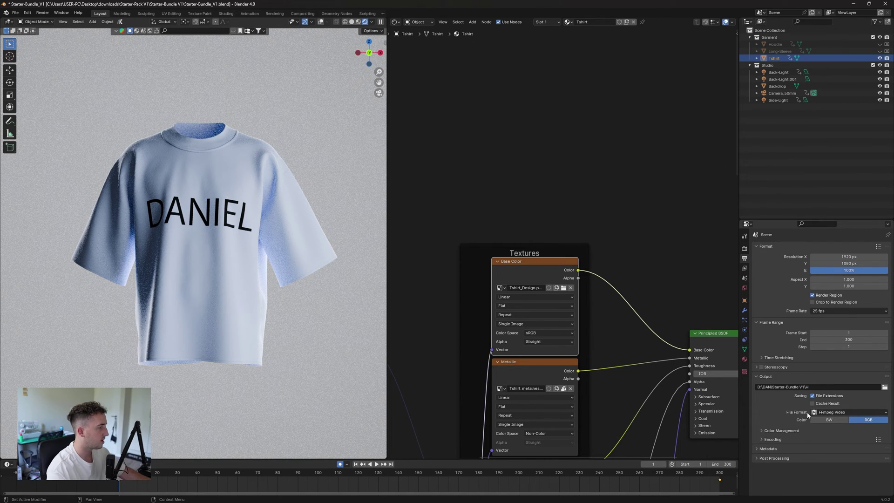
click(833, 413)
click(833, 413)
click(879, 440)
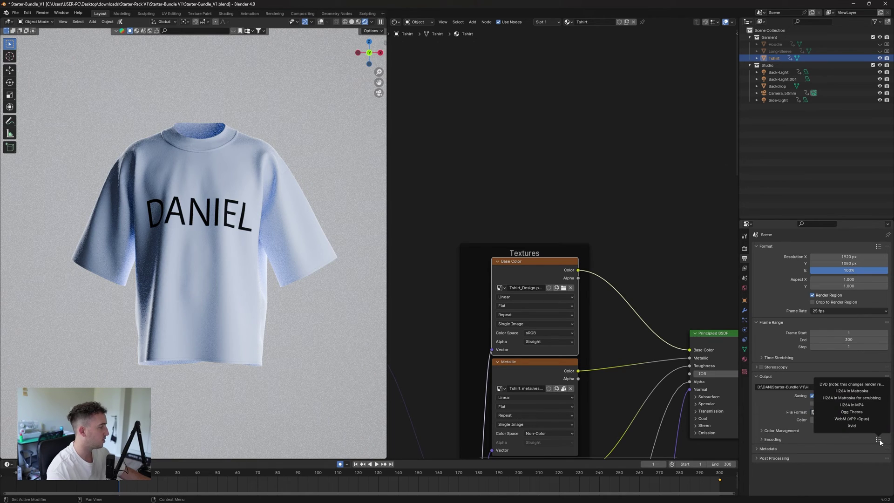
click(870, 404)
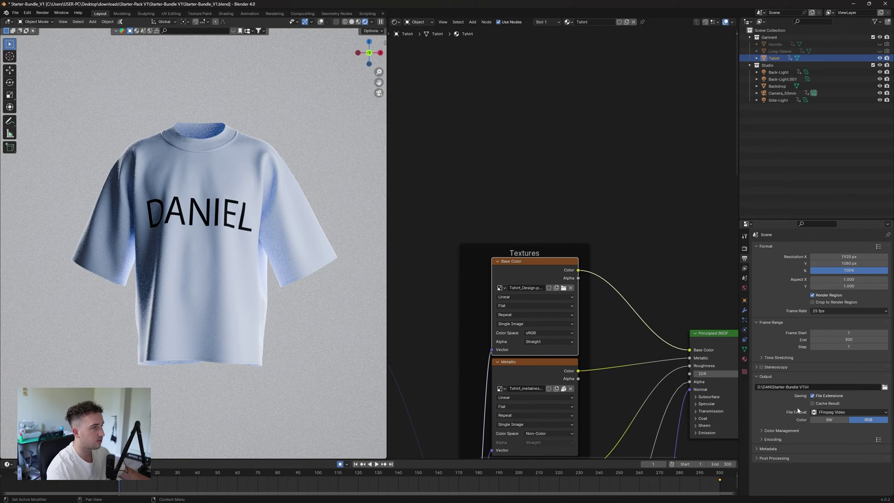
scroll(619, 309, down, 3)
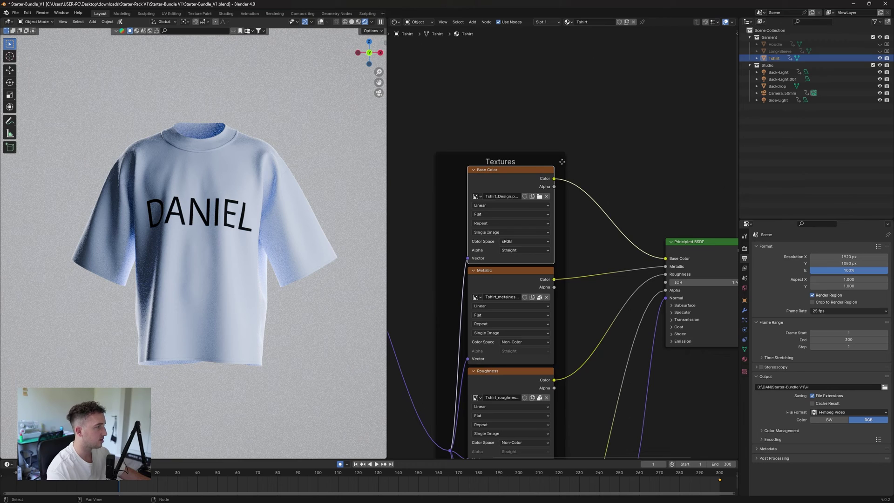
scroll(649, 280, down, 1)
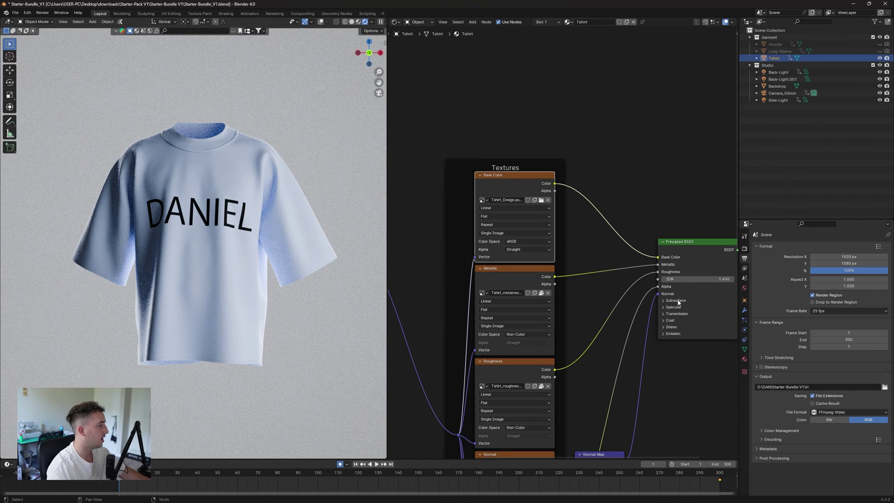
Step: Point the animation output path to a file named 'Render' in the Desktop folder
click(884, 387)
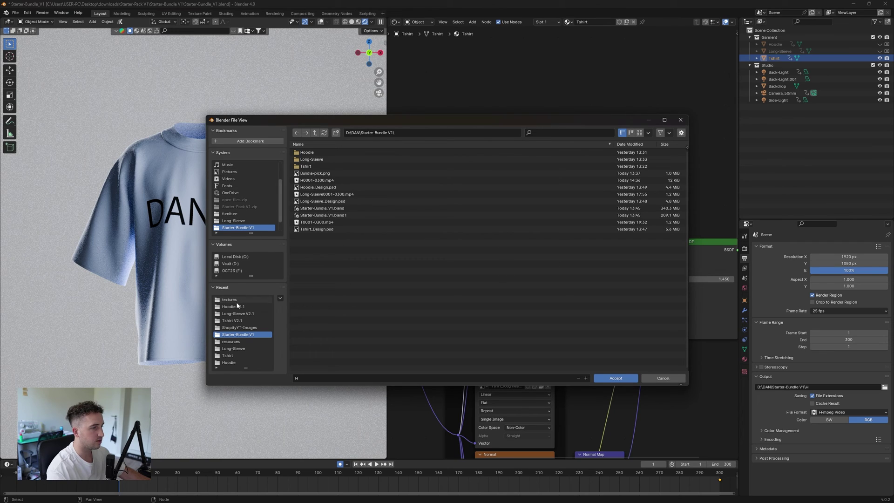
scroll(237, 191, up, 2)
click(229, 172)
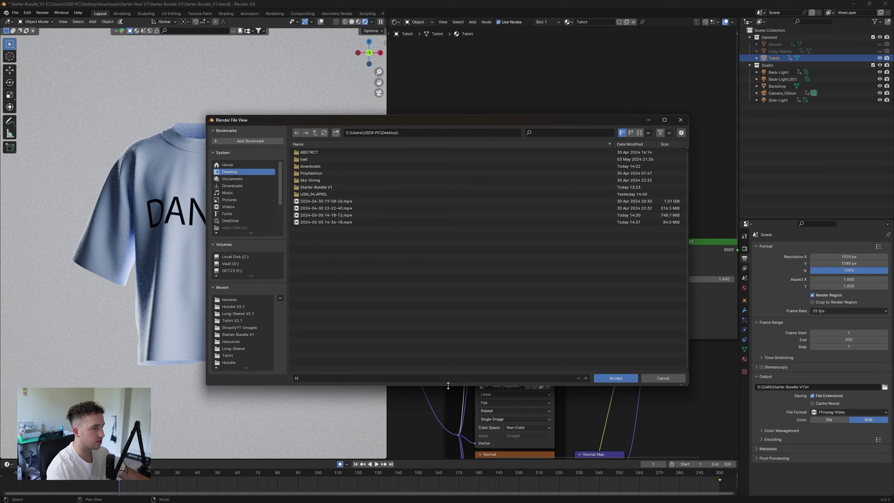
click(319, 379)
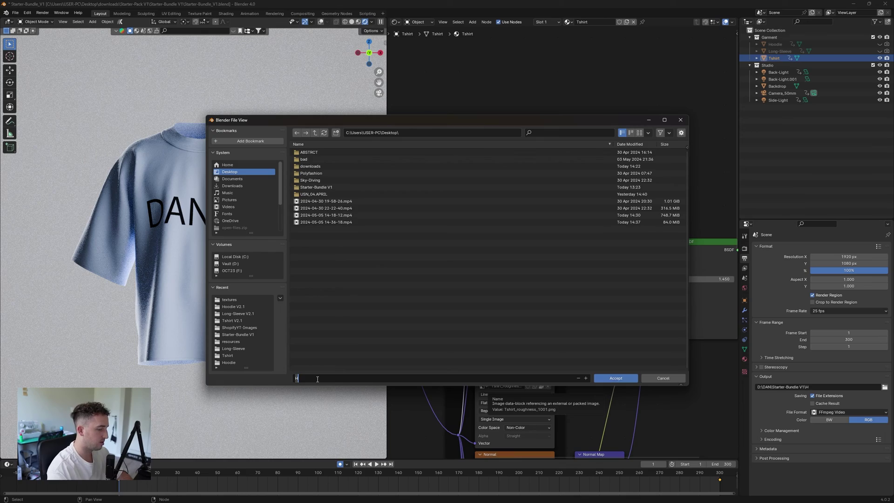
text(Render)
key(Return)
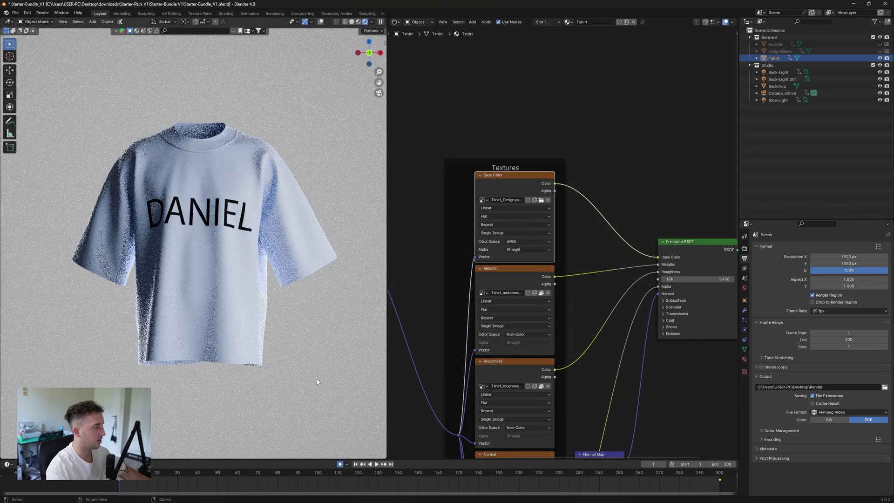
Step: Render the animation, then scrub to frames 283 and 304 to check the shirt's rotation
click(42, 12)
click(56, 32)
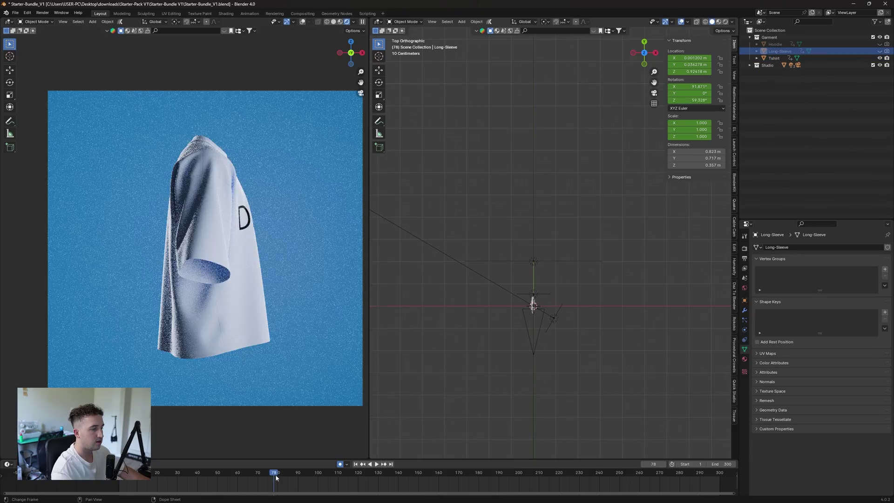
drag(275, 477, 686, 474)
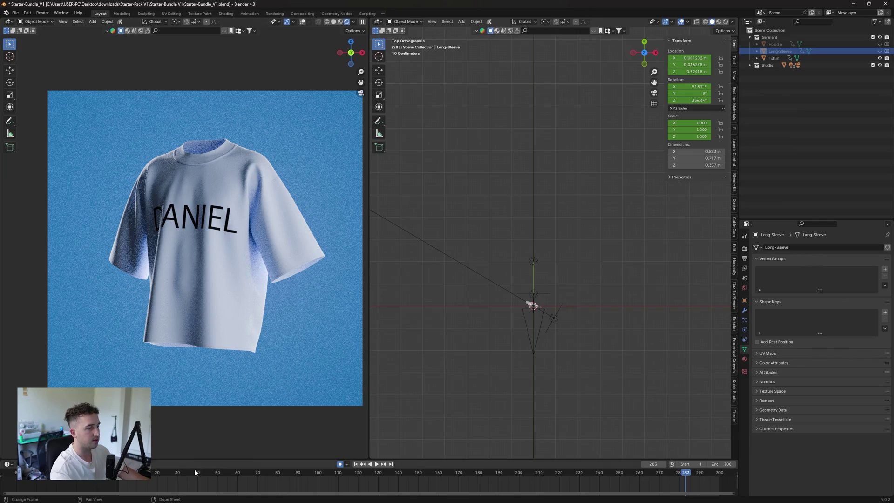
drag(195, 469, 727, 472)
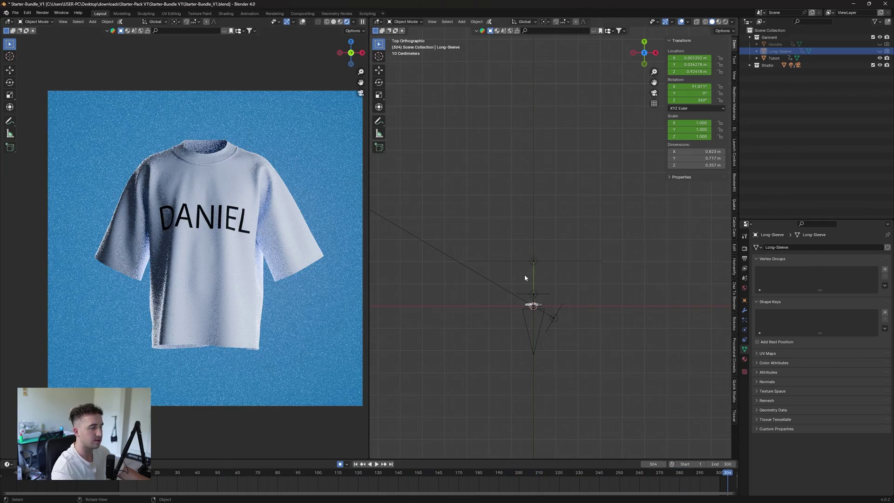